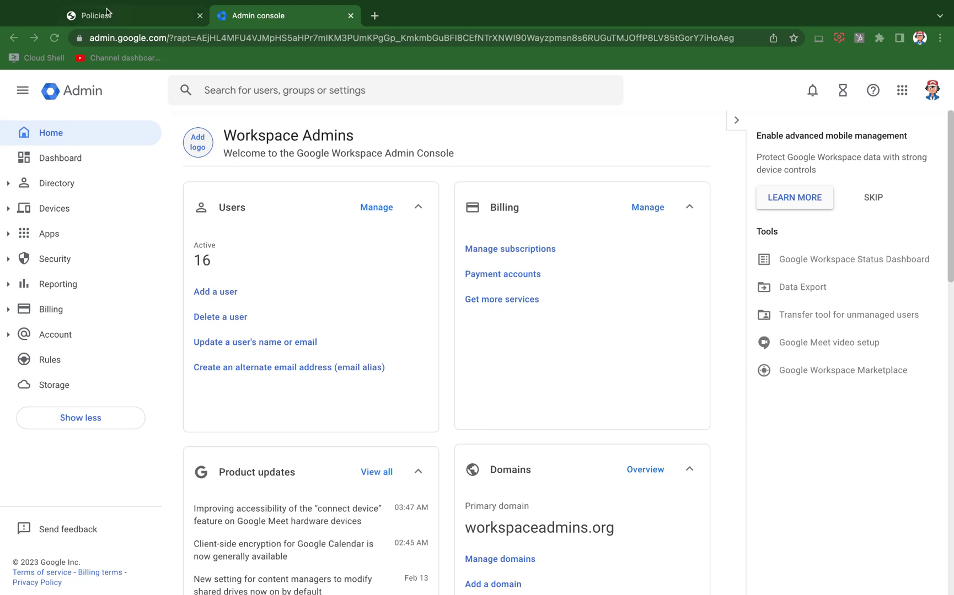
- Show the chrome://policy page listing the applied Chrome policies and their values
click(123, 21)
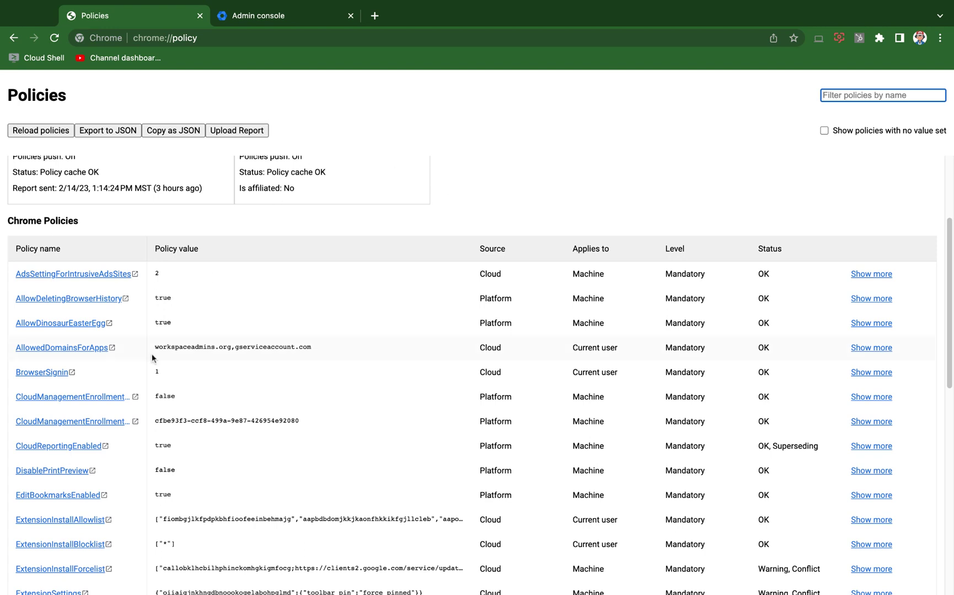
- Open the AllowedDomainsForApps documentation, then open its Note's support.google.com article in a new tab
click(91, 350)
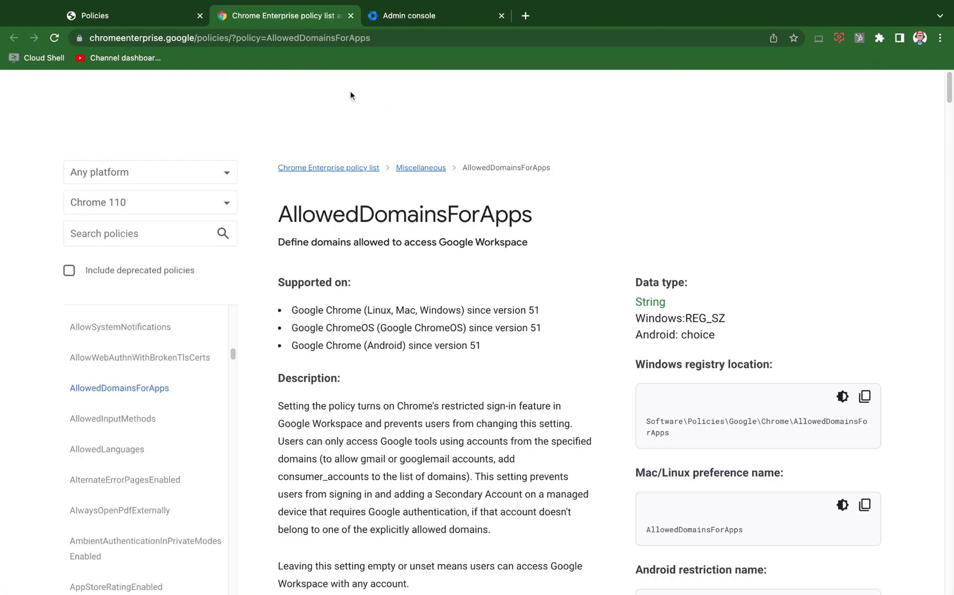
click(101, 36)
drag(101, 37, 570, 157)
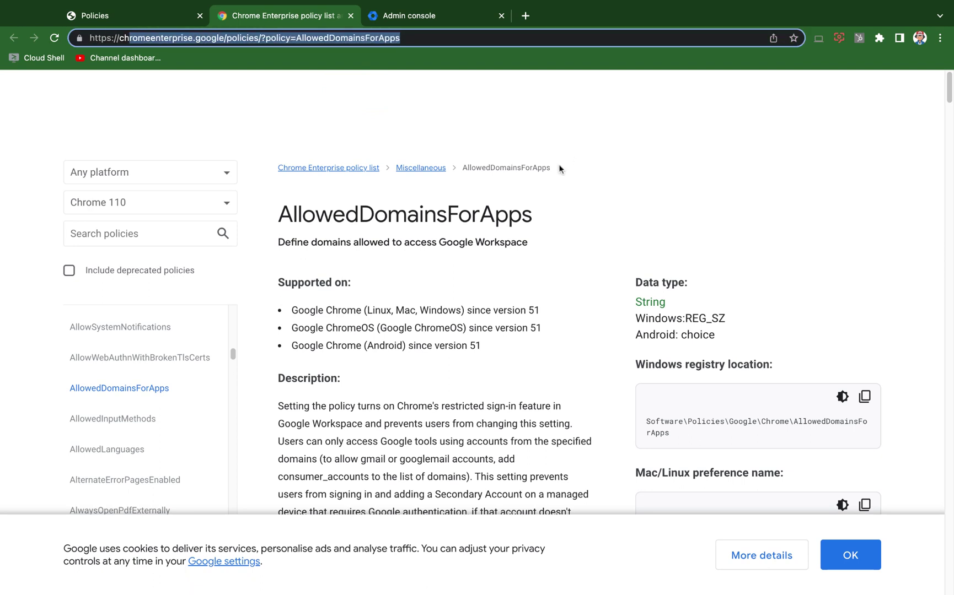
scroll(550, 212, down, 6)
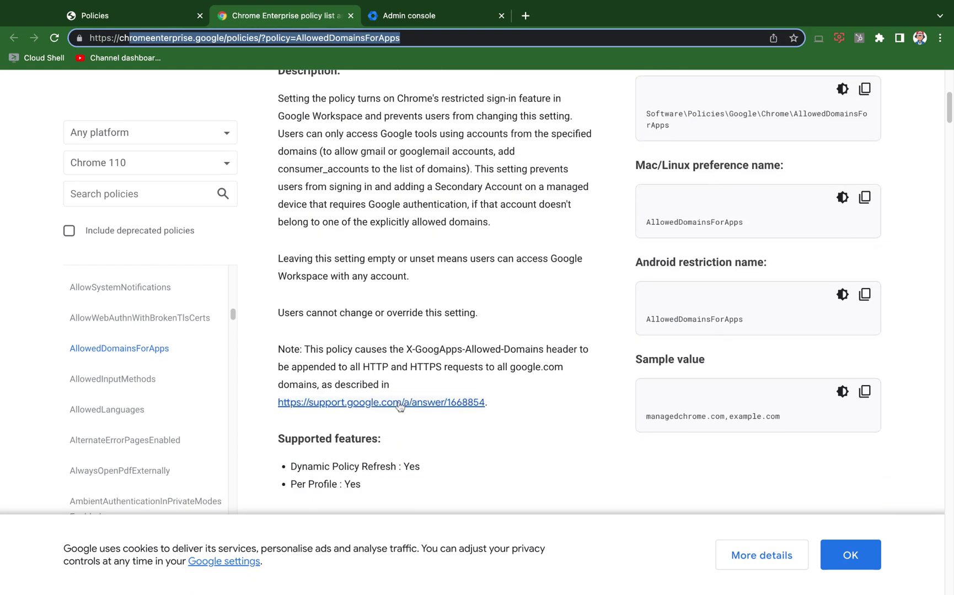
super+click(403, 402)
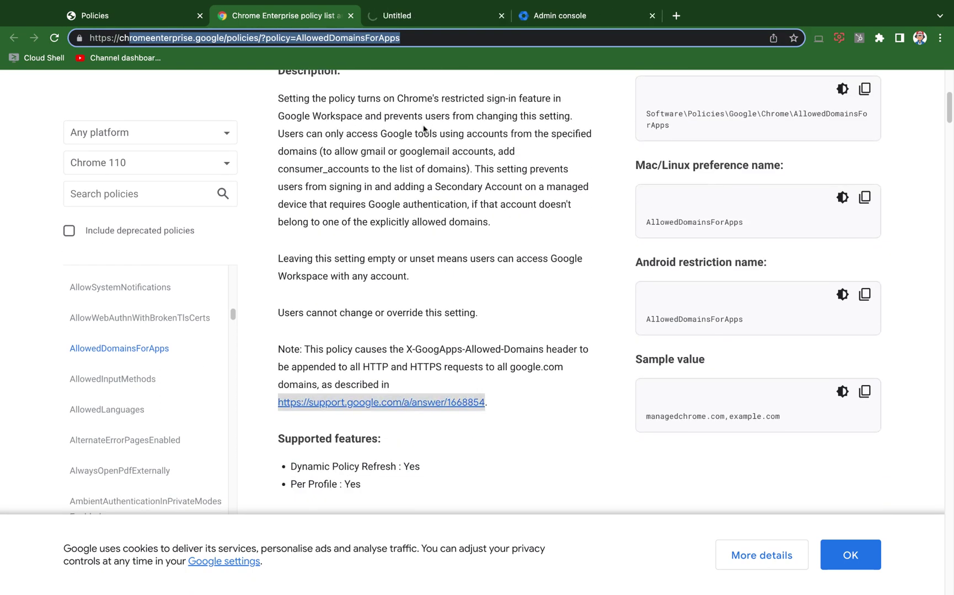
- Read the Block access to consumer accounts article, then go back to the chrome://policy list
click(412, 16)
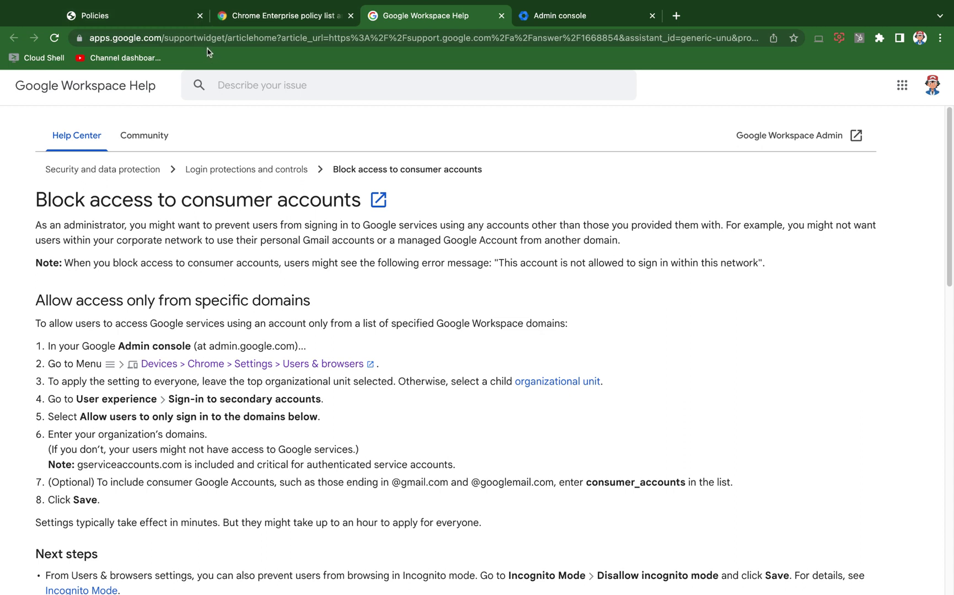
click(162, 20)
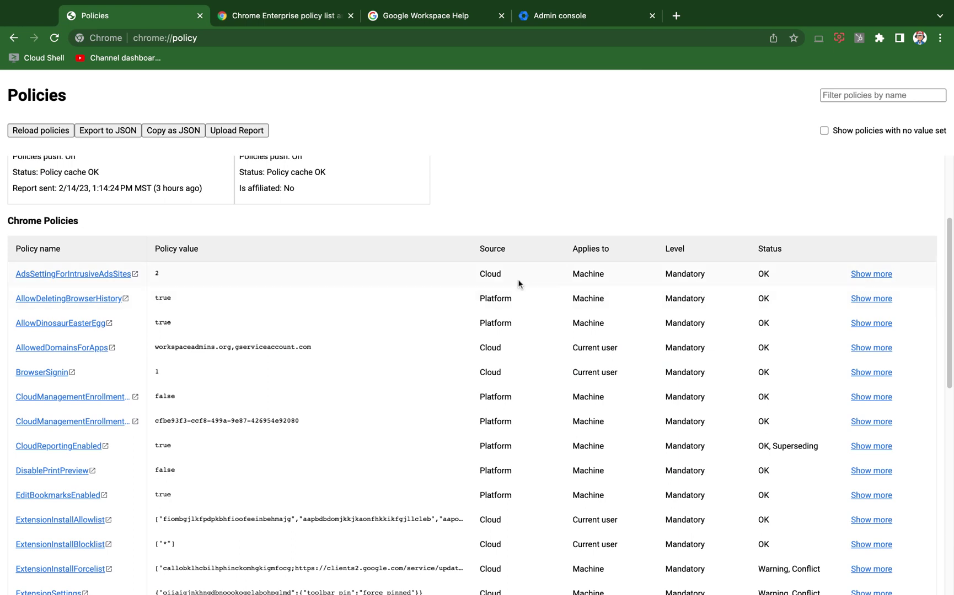
- Highlight the Current user, Machine, Platform and Cloud scope and source values in the policy table
scroll(504, 309, down, 1)
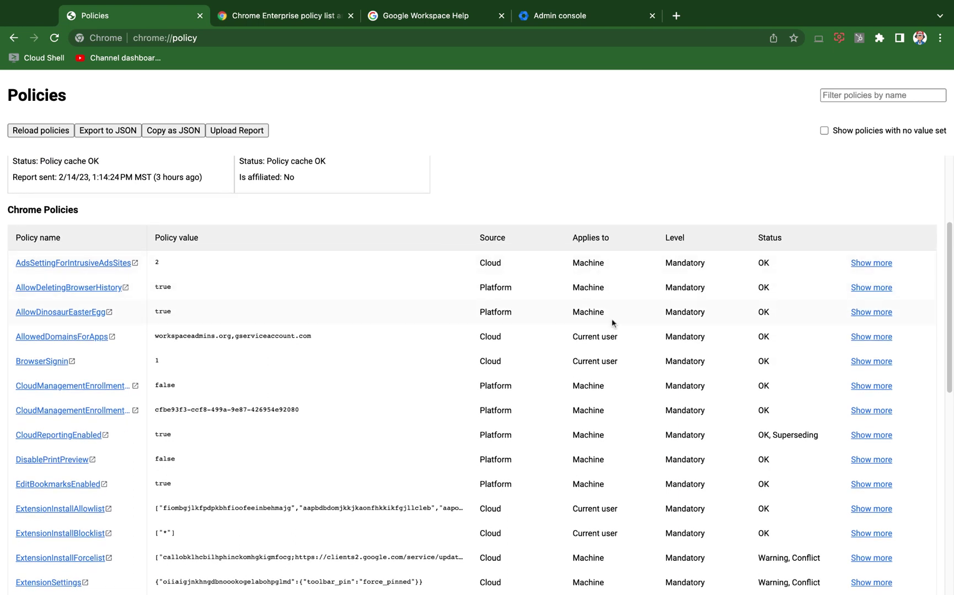
drag(620, 338, 571, 337)
double_click(614, 315)
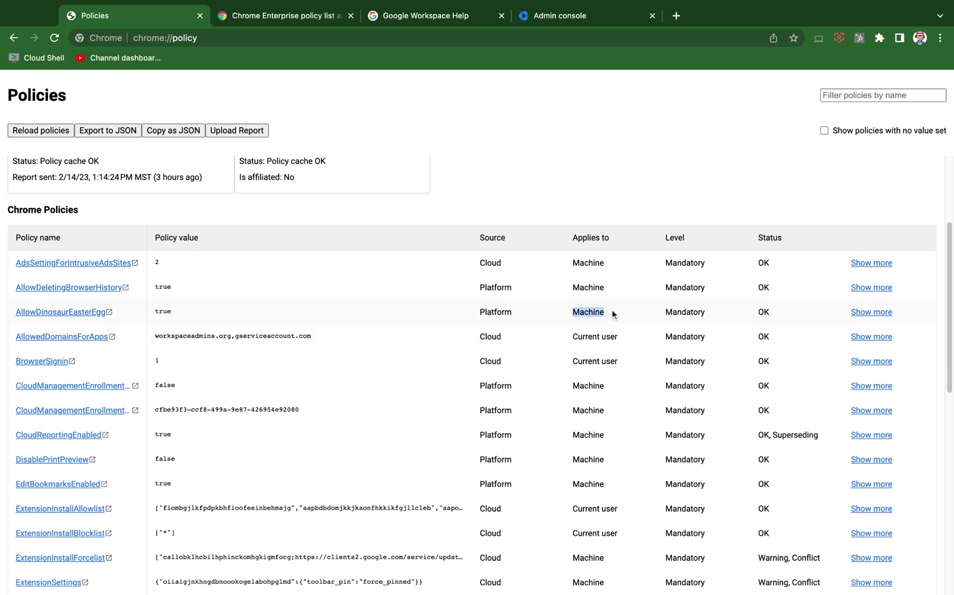
double_click(515, 289)
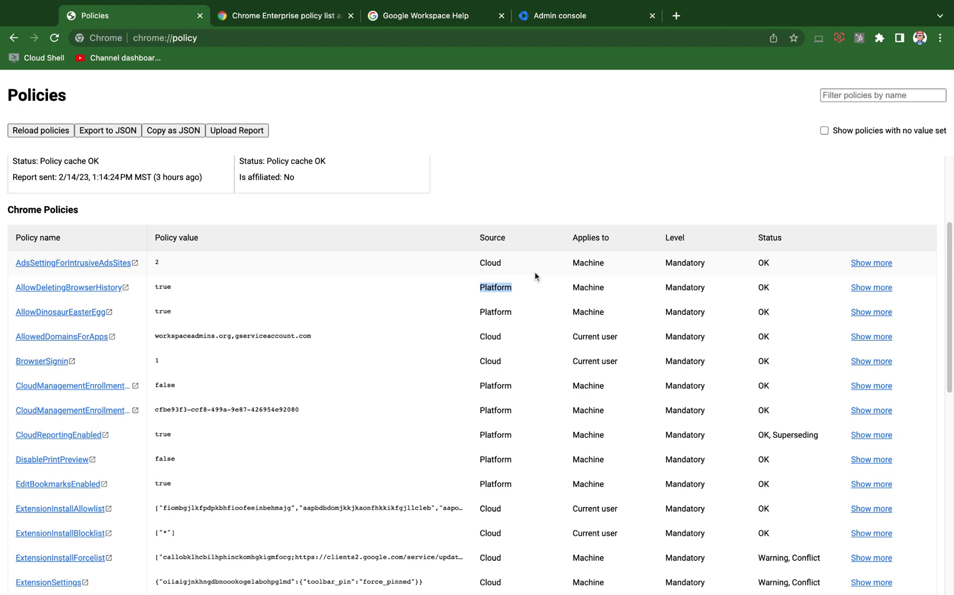
double_click(512, 263)
click(510, 289)
key(shift+Left)
key(shift+Left)
key(shift+Left)
key(shift+Left)
key(shift+Left)
key(shift+Left)
key(shift+Left)
- Mark one more policy value lower in the table, then return to the Admin console home page
scroll(542, 370, down, 1)
drag(611, 319, 632, 307)
click(923, 42)
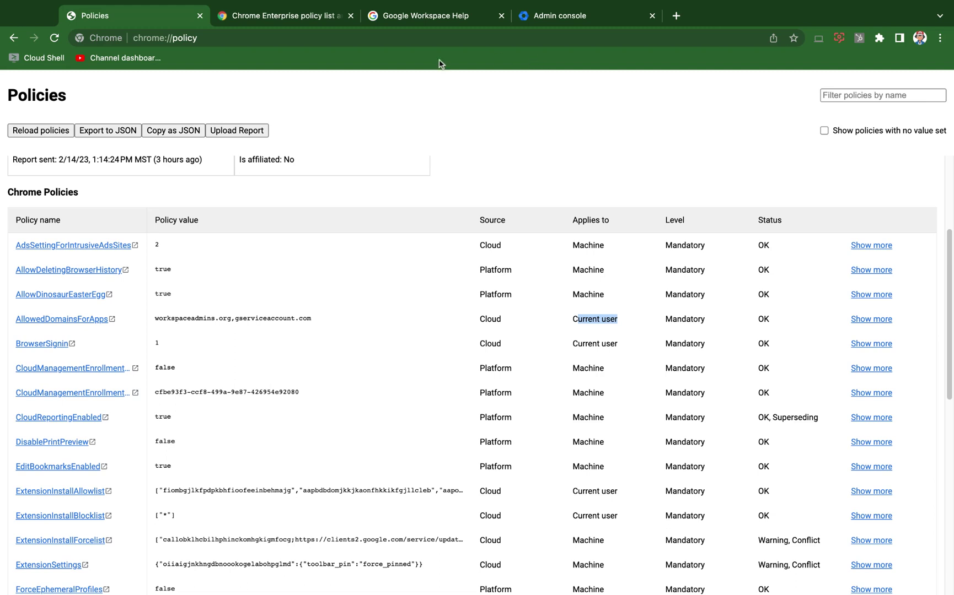
click(573, 24)
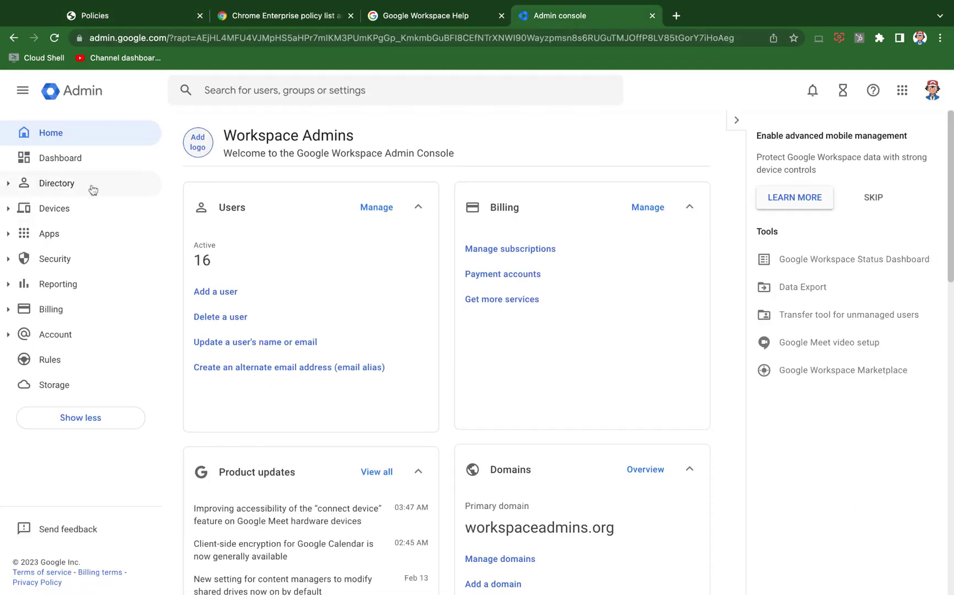
- Navigate to Devices > Chrome > Settings > Users & browsers
click(77, 213)
click(50, 261)
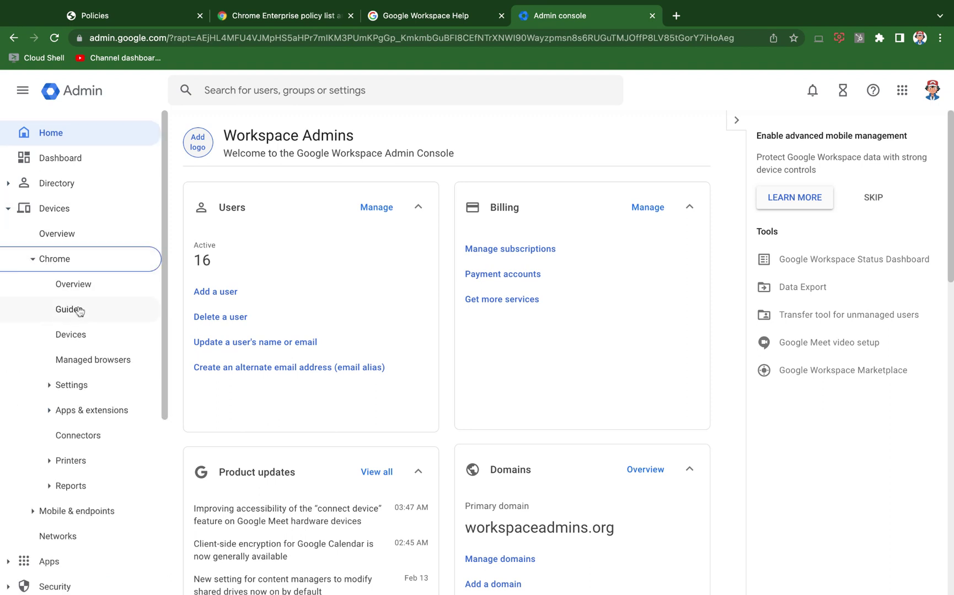
click(50, 387)
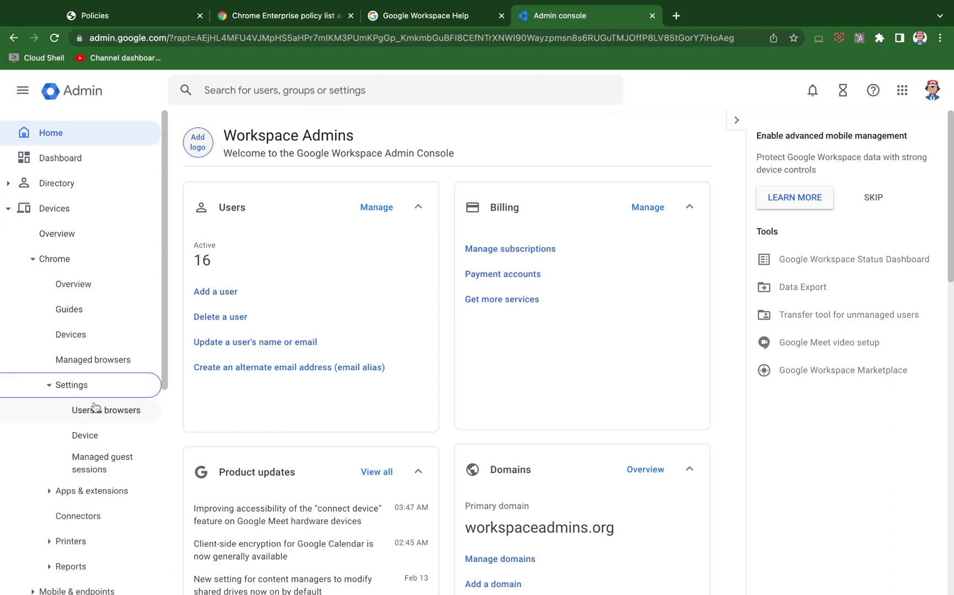
click(83, 410)
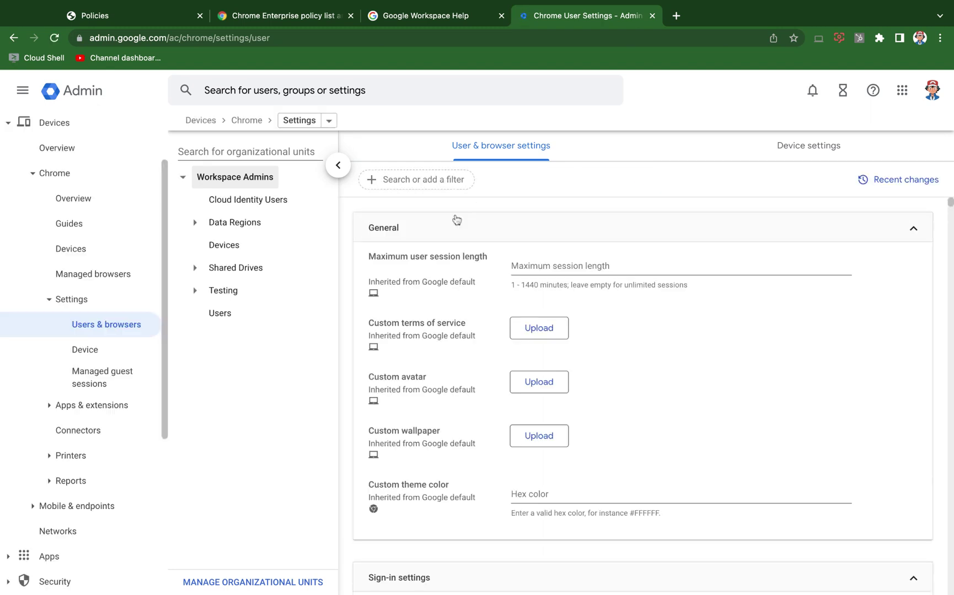
- Filter the settings by on-device policy name 'alloweddomainsforapps'
click(394, 178)
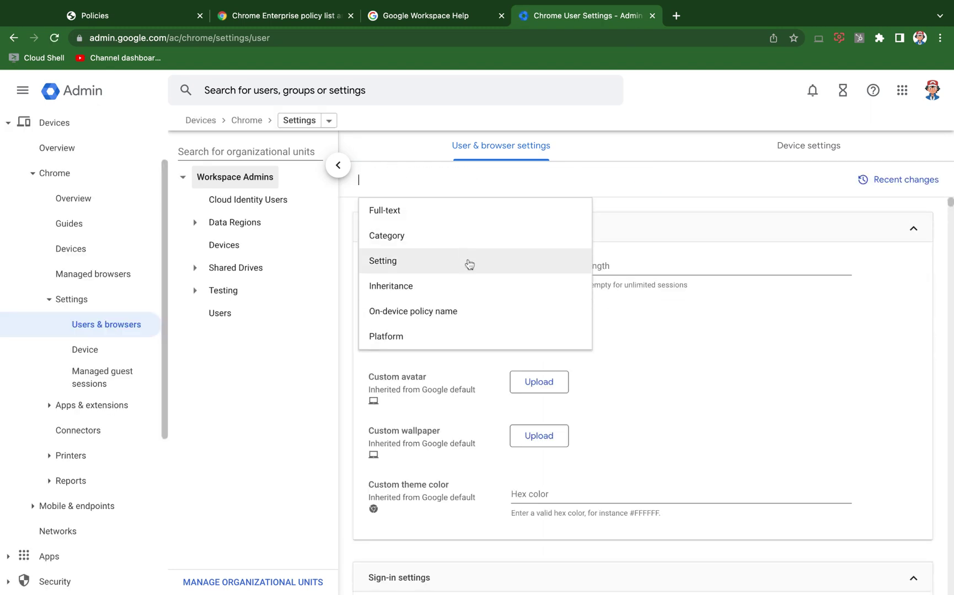
click(462, 316)
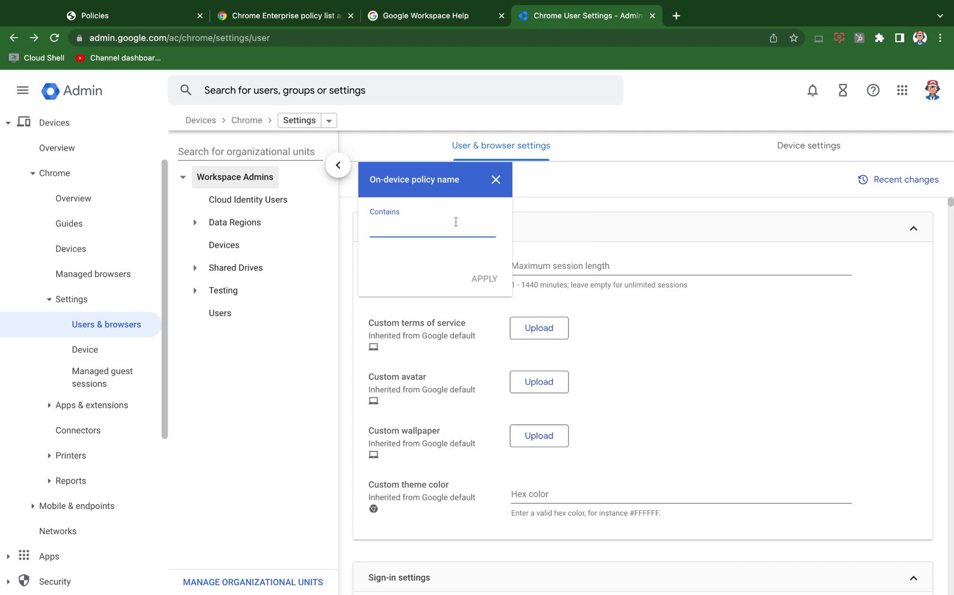
text(alloweddomainsforapps)
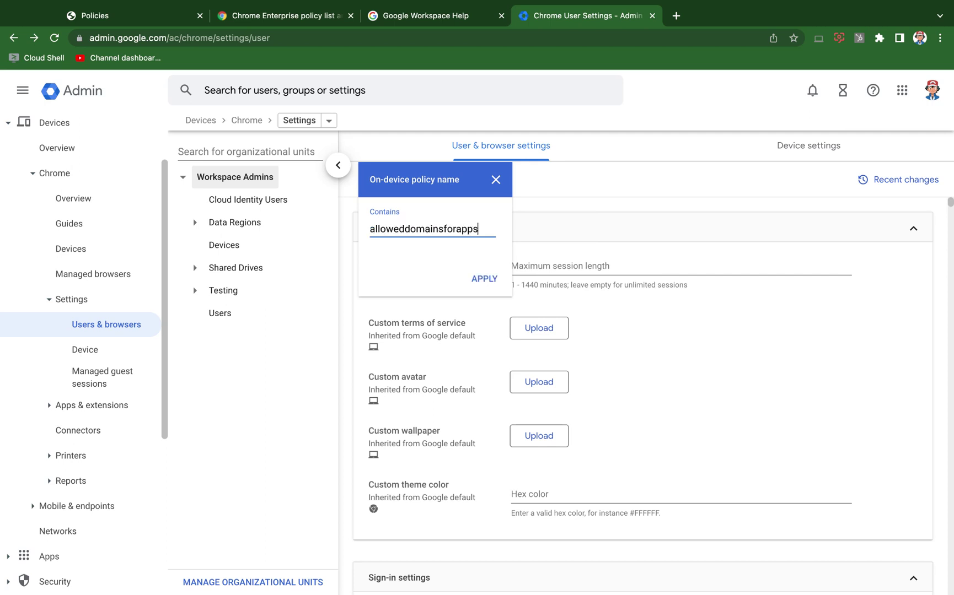
key(Return)
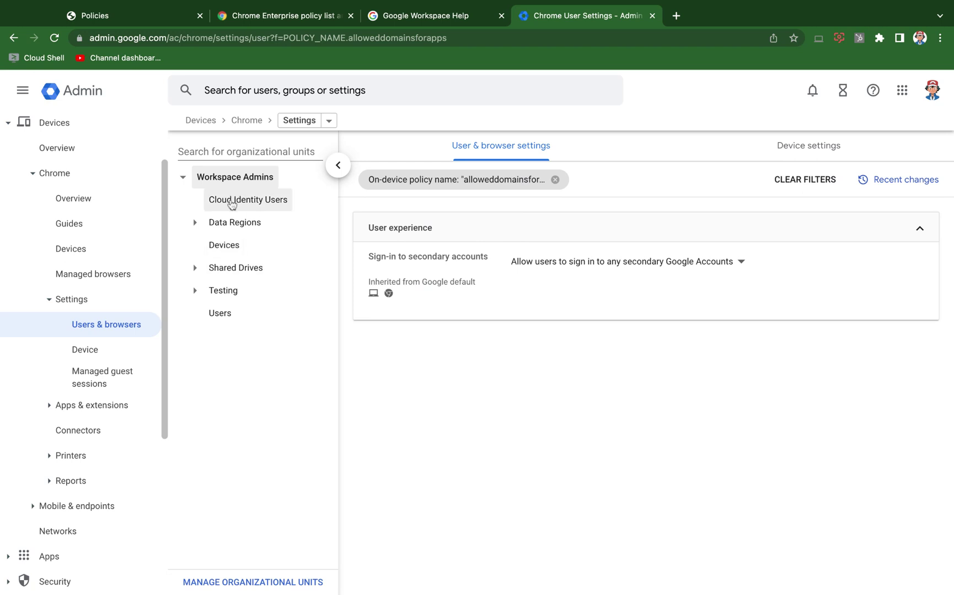
- For the test OU under Testing, allow sign-in to any secondary Google Accounts and save
click(194, 290)
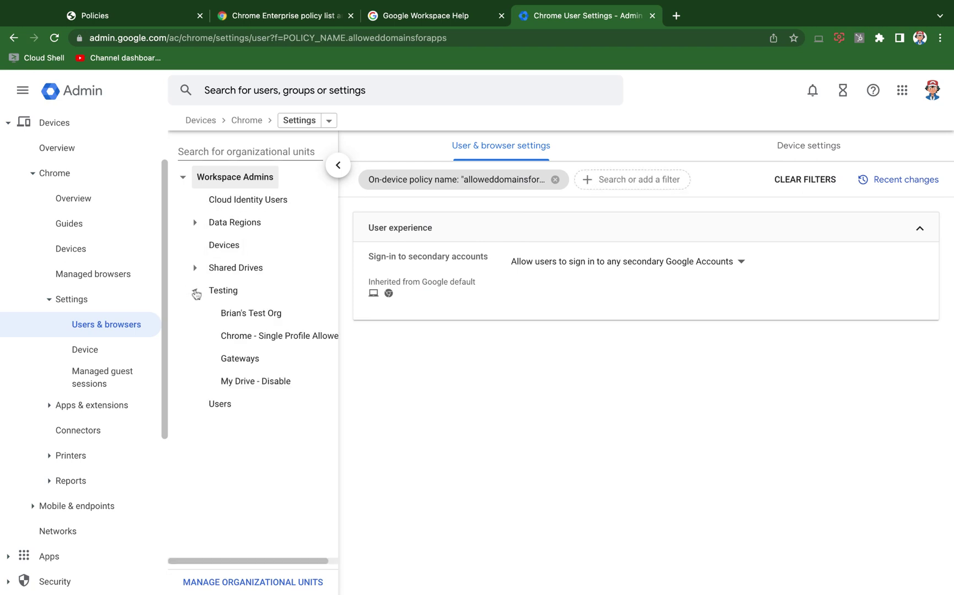
click(251, 312)
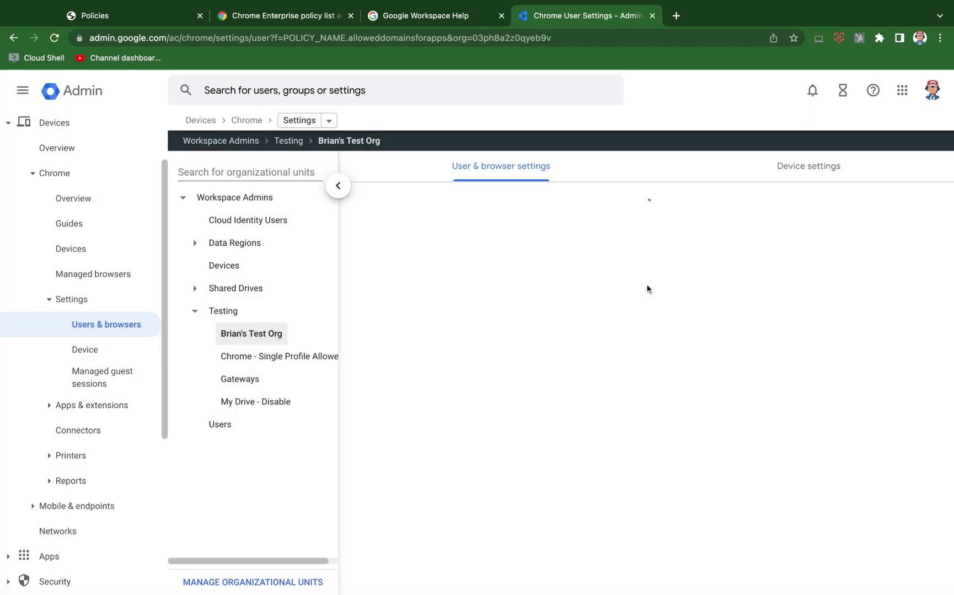
click(587, 290)
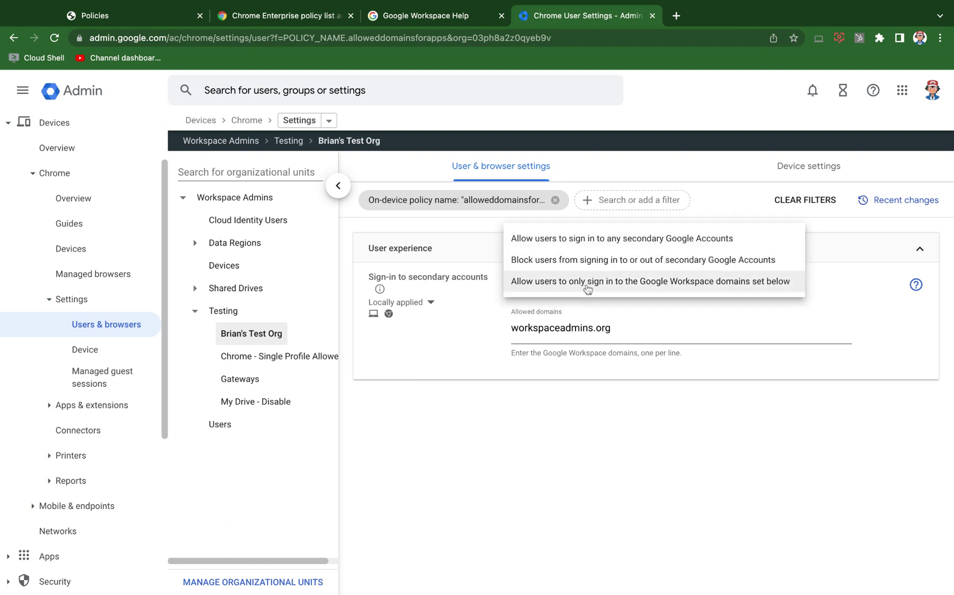
click(427, 372)
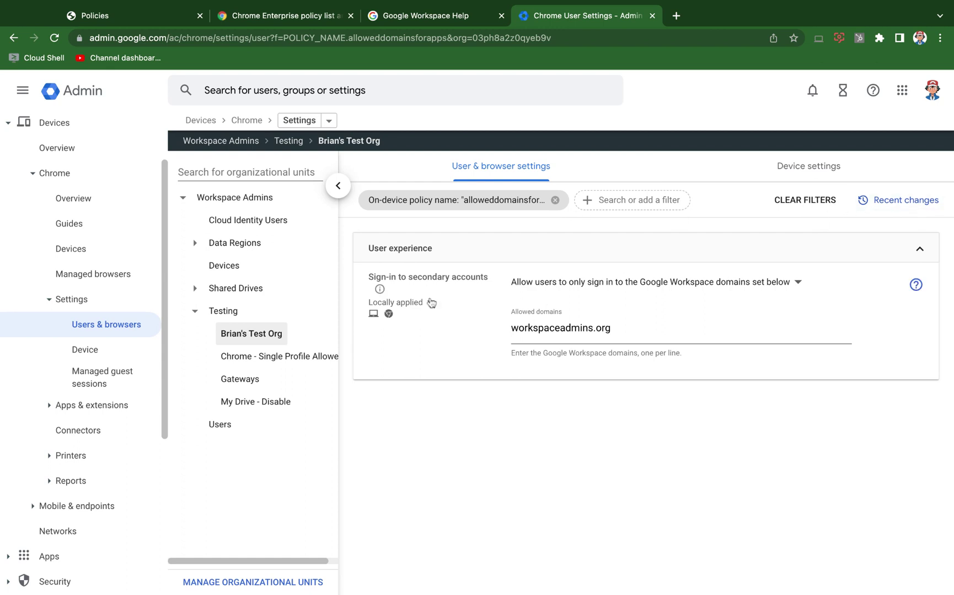
click(778, 282)
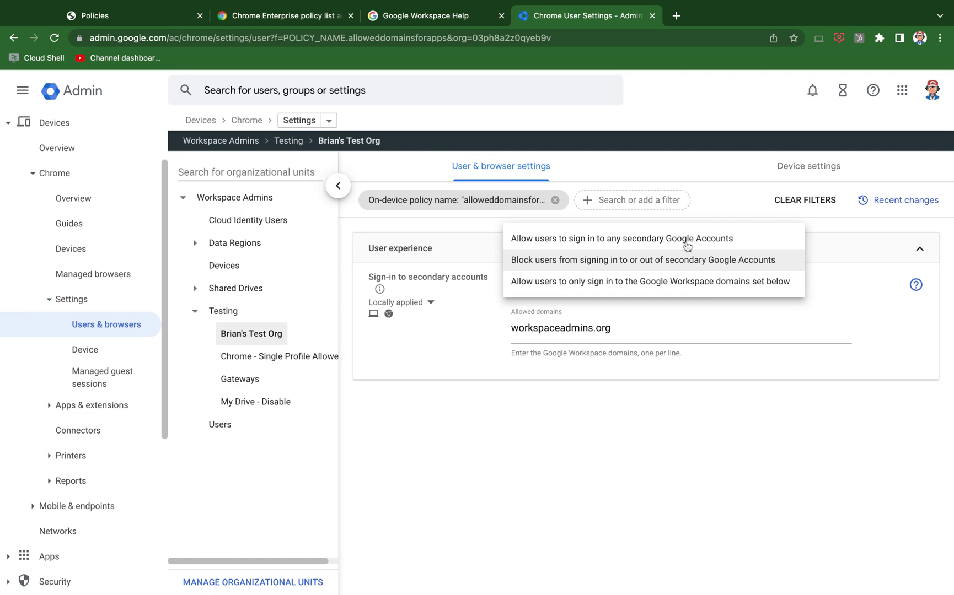
click(652, 242)
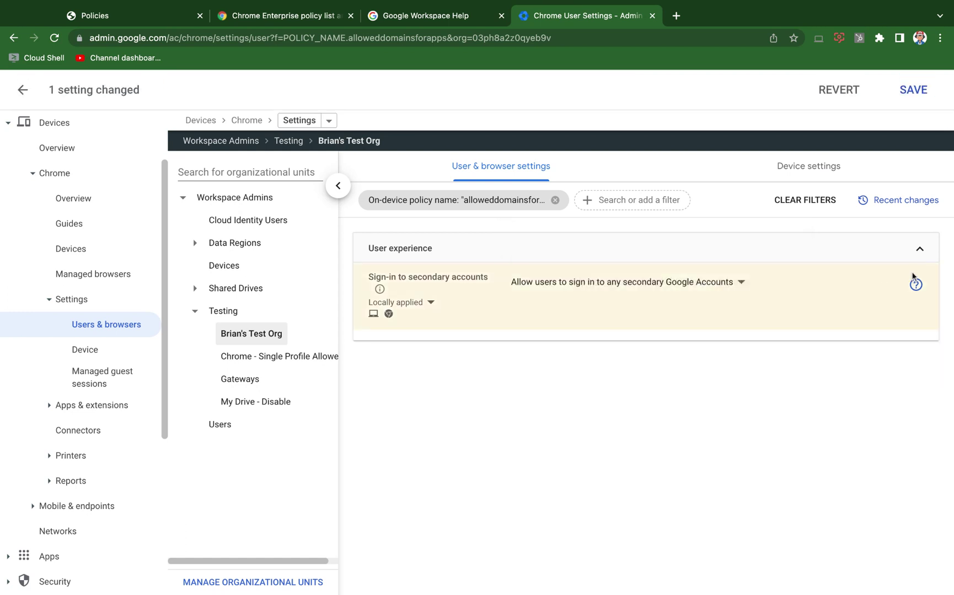
click(911, 89)
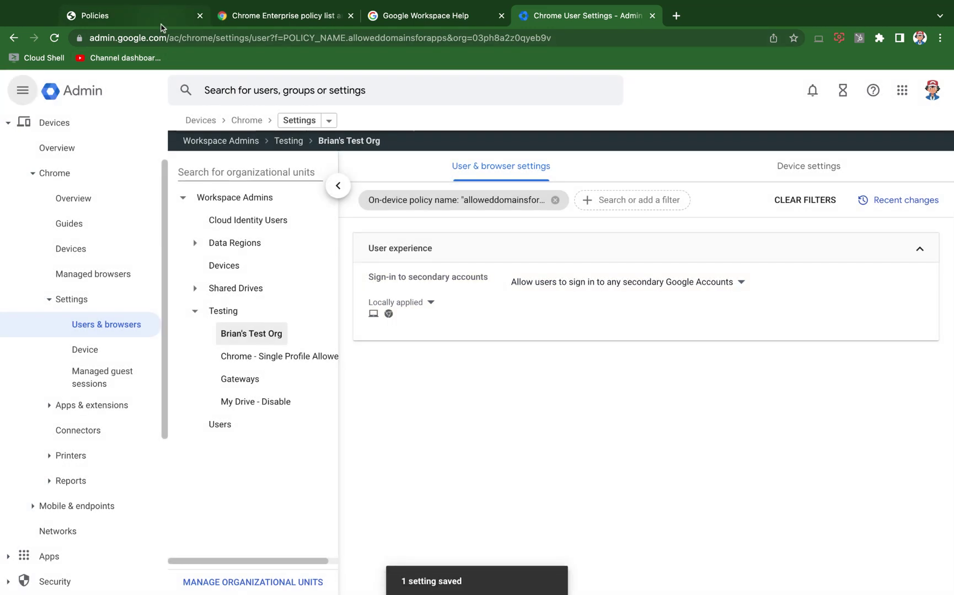
- Reload the chrome://policy page and run Reload policies several times
click(161, 16)
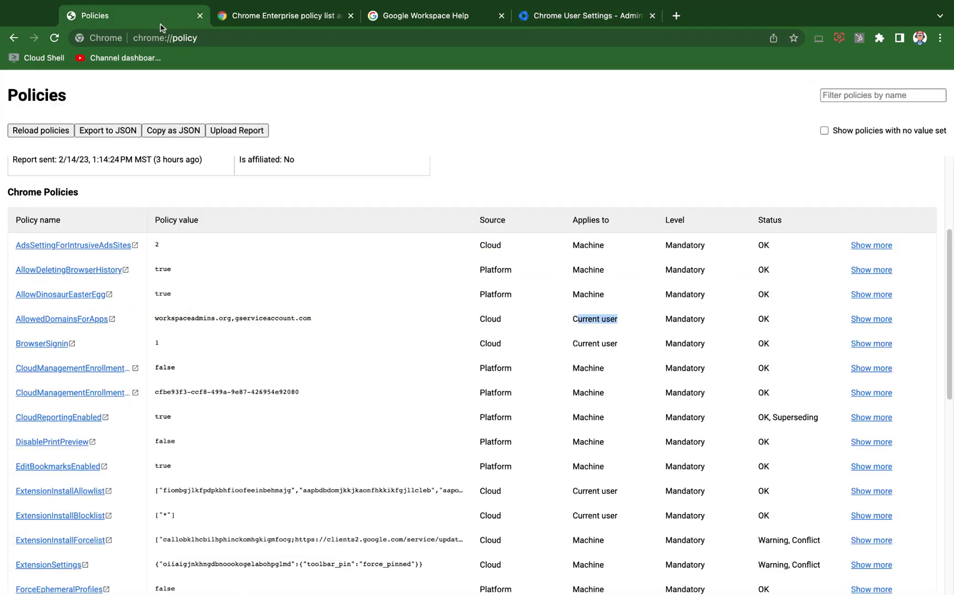
click(55, 38)
scroll(306, 384, down, 2)
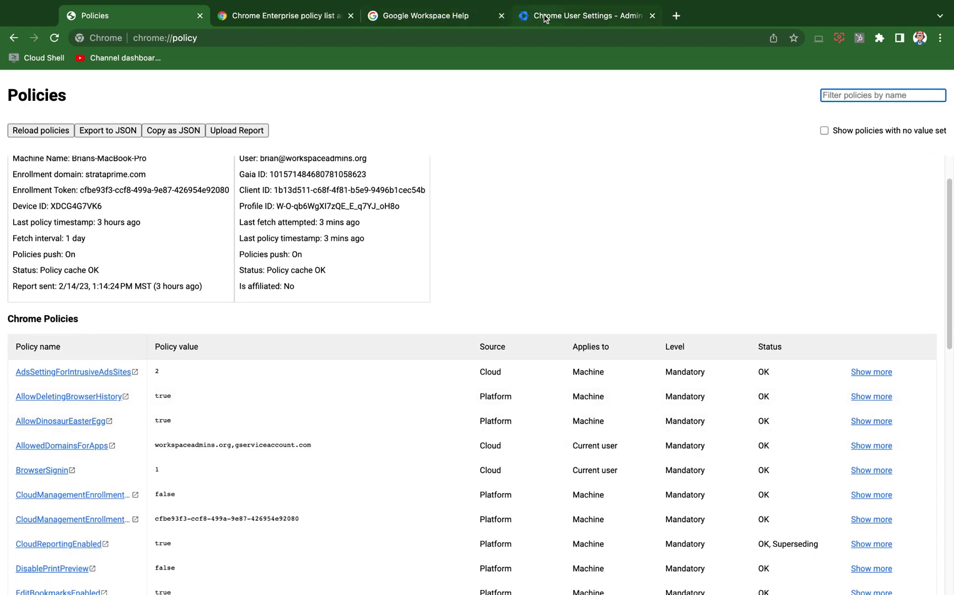
click(48, 131)
click(47, 131)
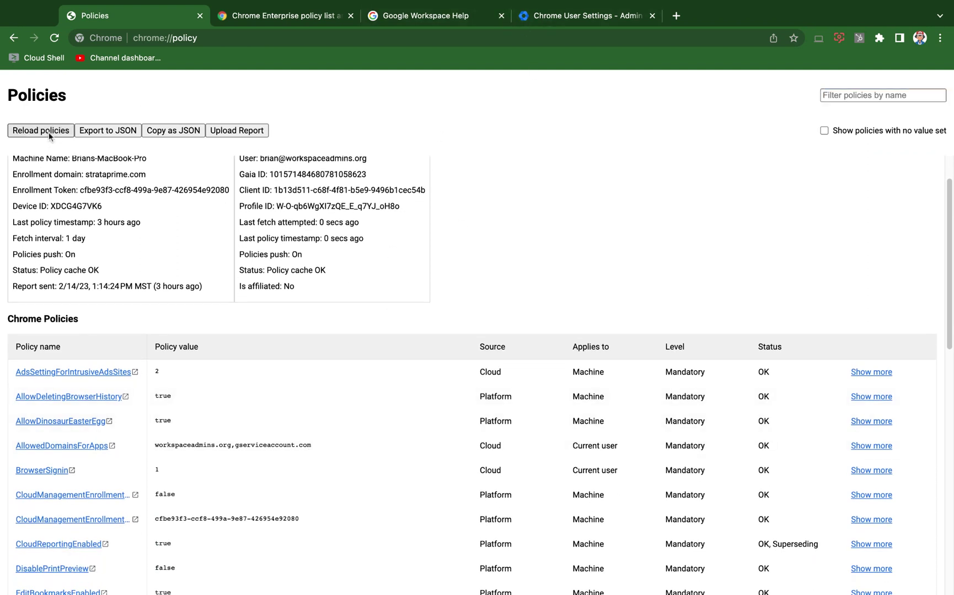
click(49, 133)
click(48, 132)
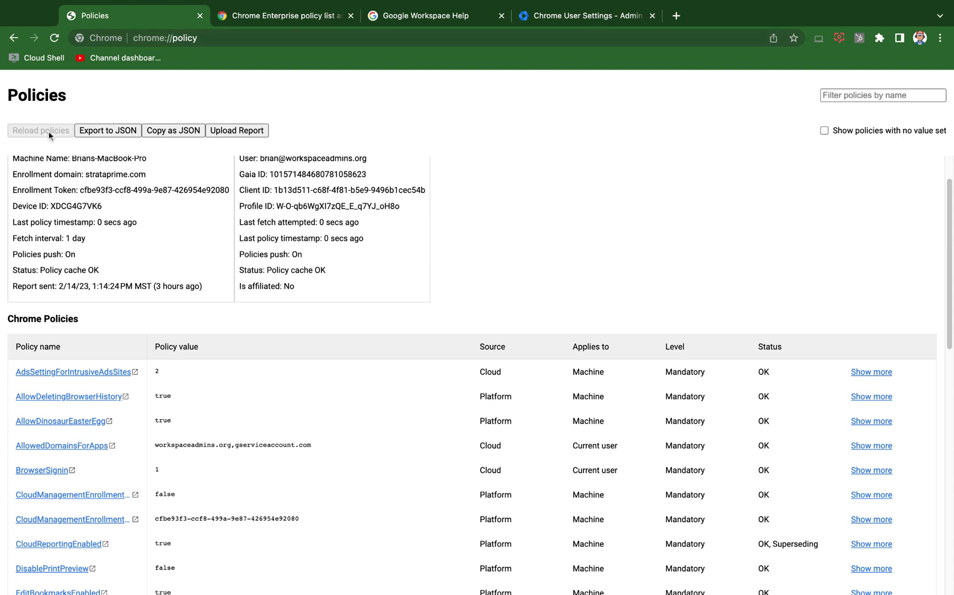
click(49, 132)
- Confirm the saved Admin console setting, then run Reload policies once more on chrome://policy
click(586, 16)
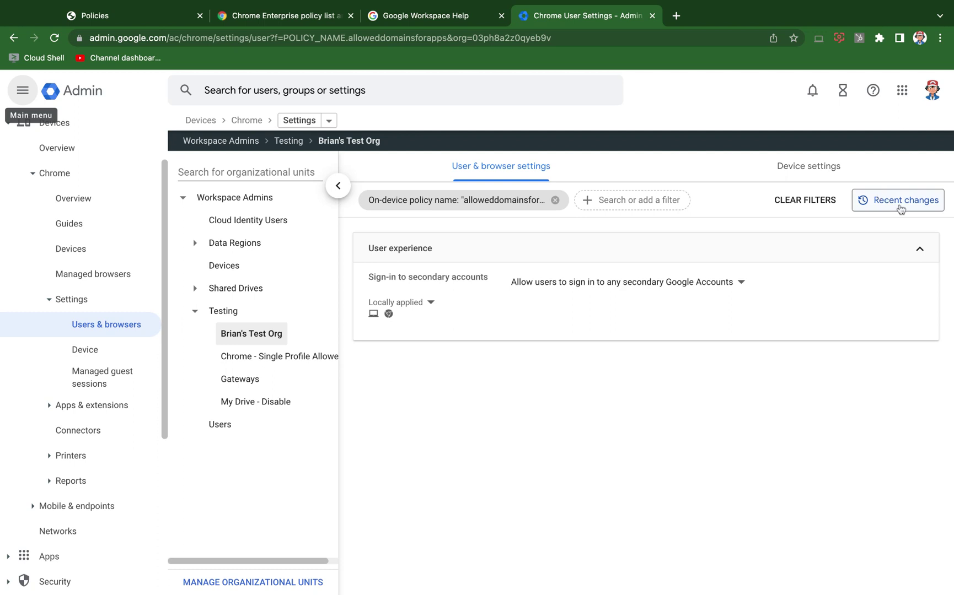
click(139, 15)
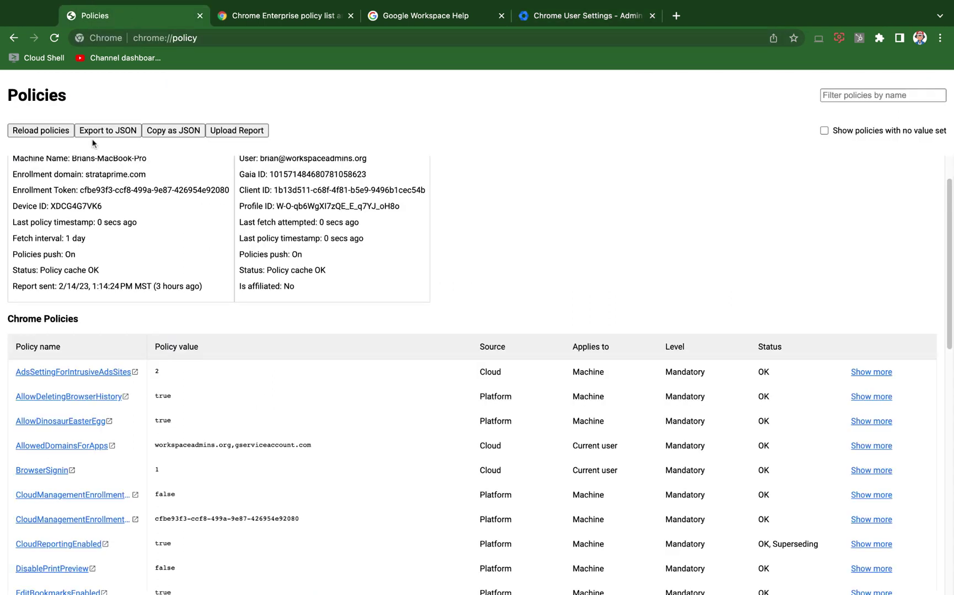
click(48, 131)
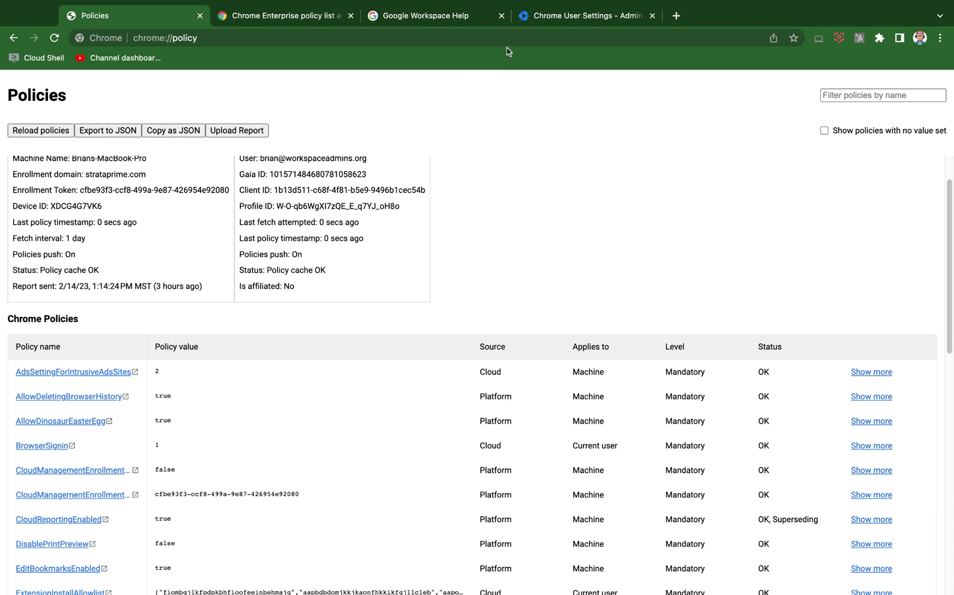
click(548, 22)
click(582, 37)
- In a new tab, go to accounts.google.com/accountchooser and sign in as the gws.wtf account
text(admin.google.com)
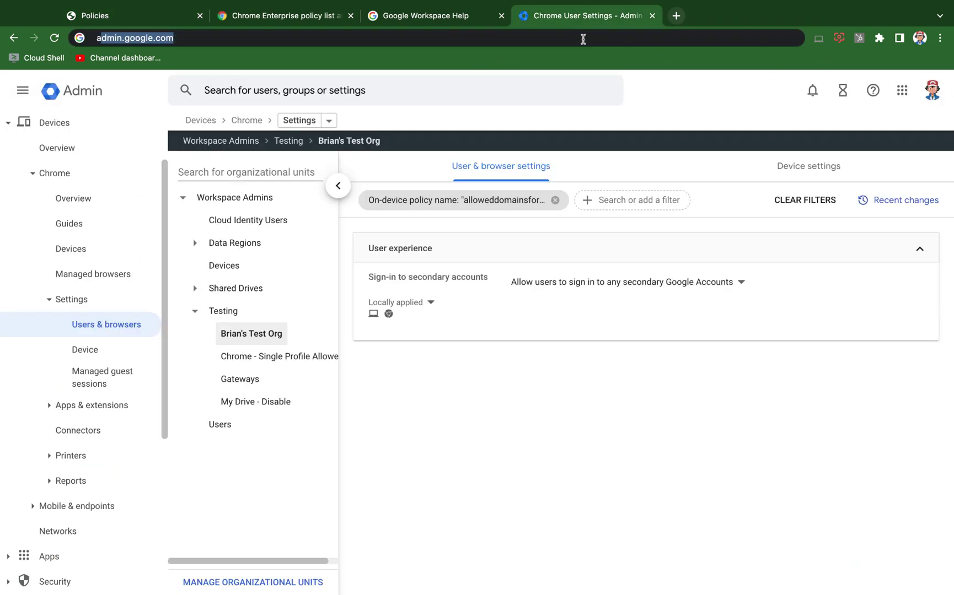
click(676, 15)
text(accounts.google.com/account)
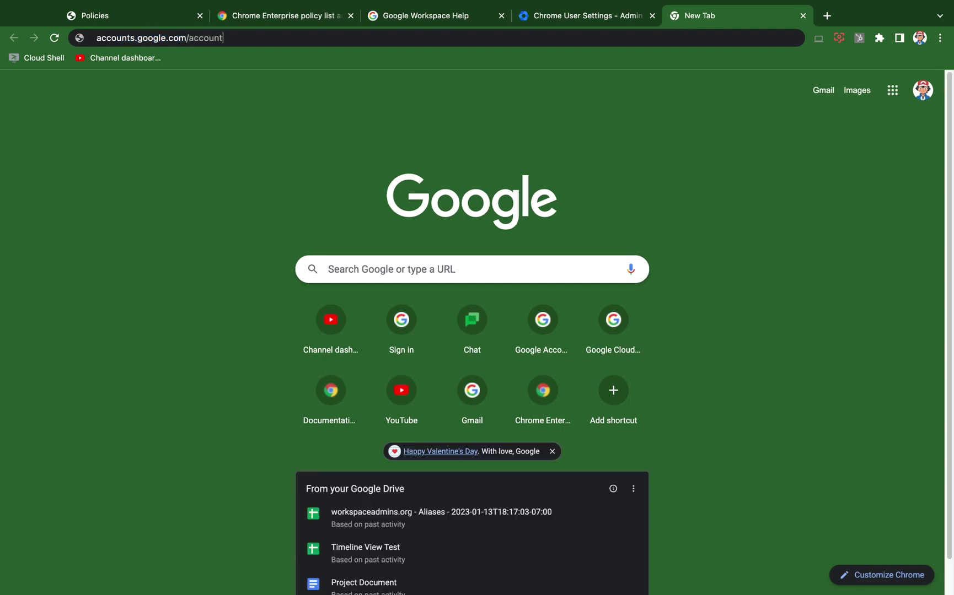
text(chooser)
key(Return)
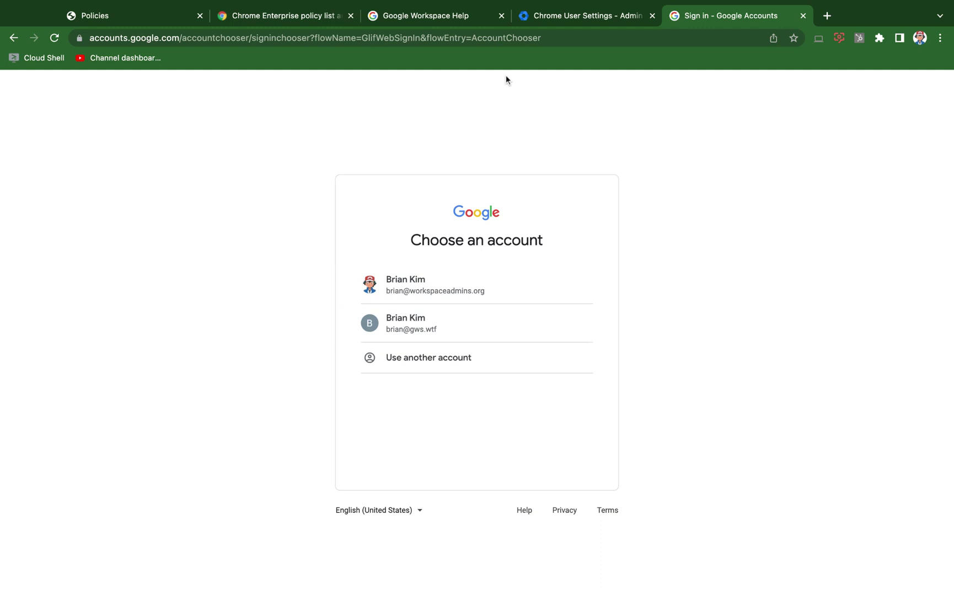
click(462, 335)
click(432, 333)
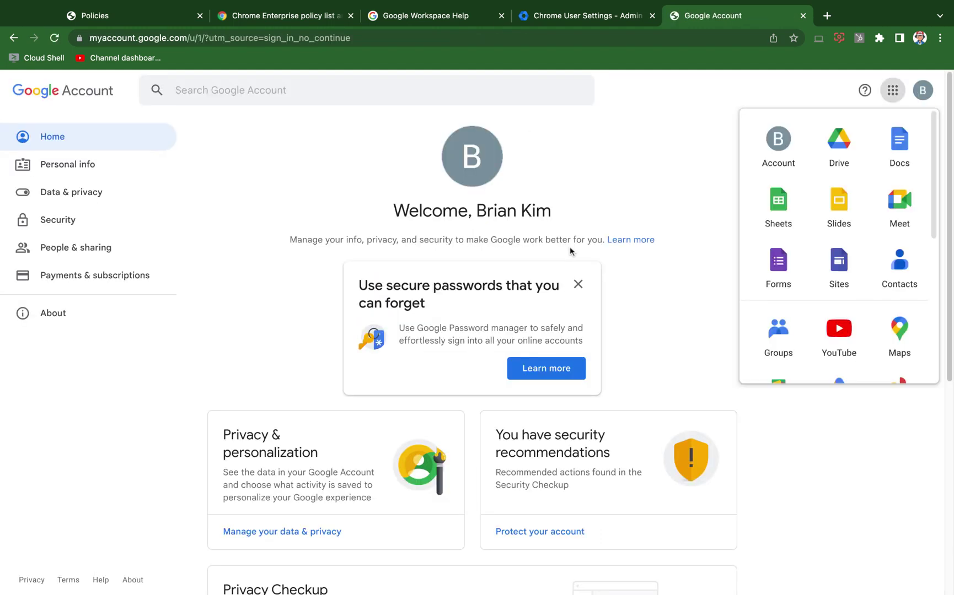
- Open Google Drive from the apps grid and confirm it uses the gws.wtf account
click(923, 90)
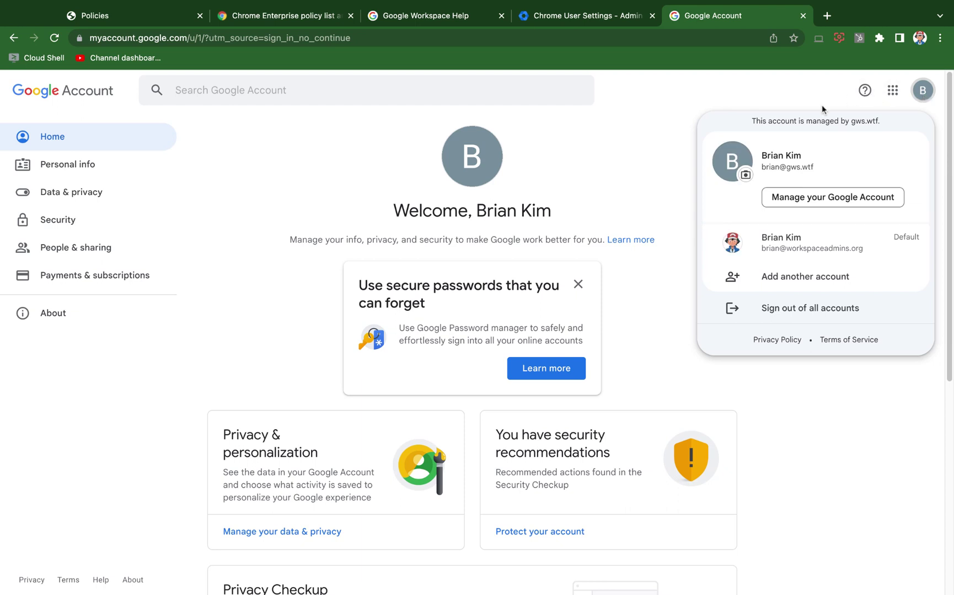
click(678, 182)
click(893, 89)
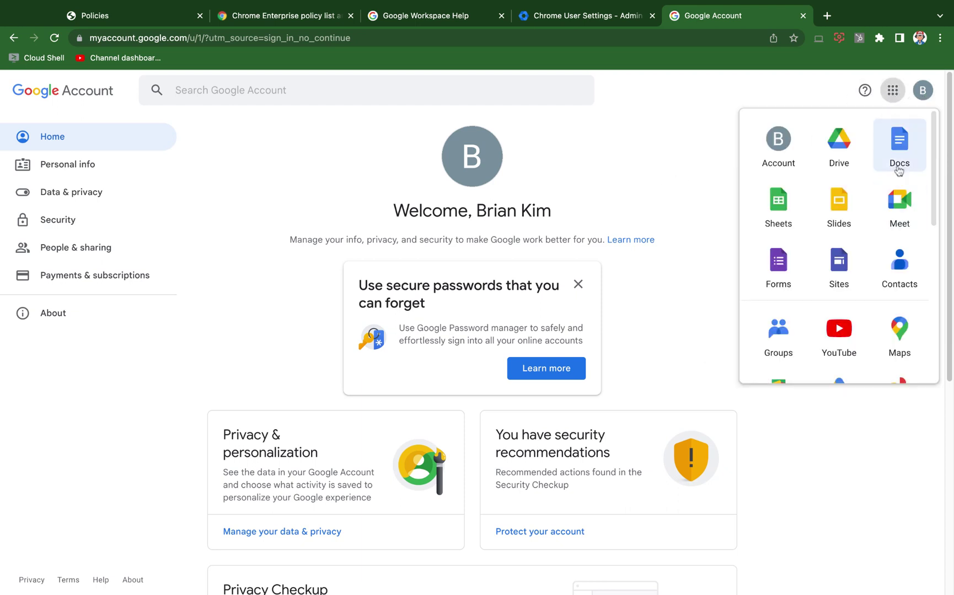
click(851, 147)
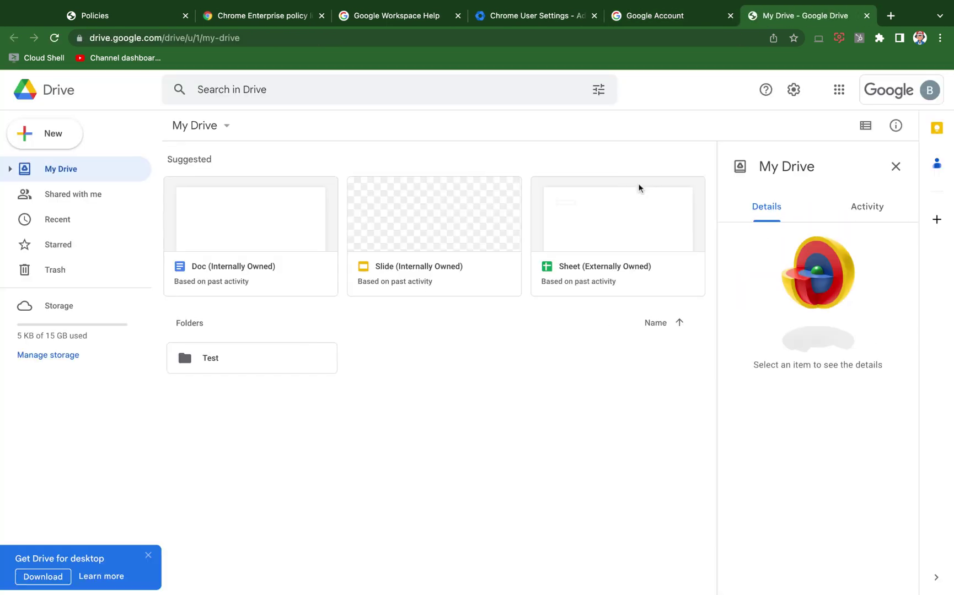
click(927, 89)
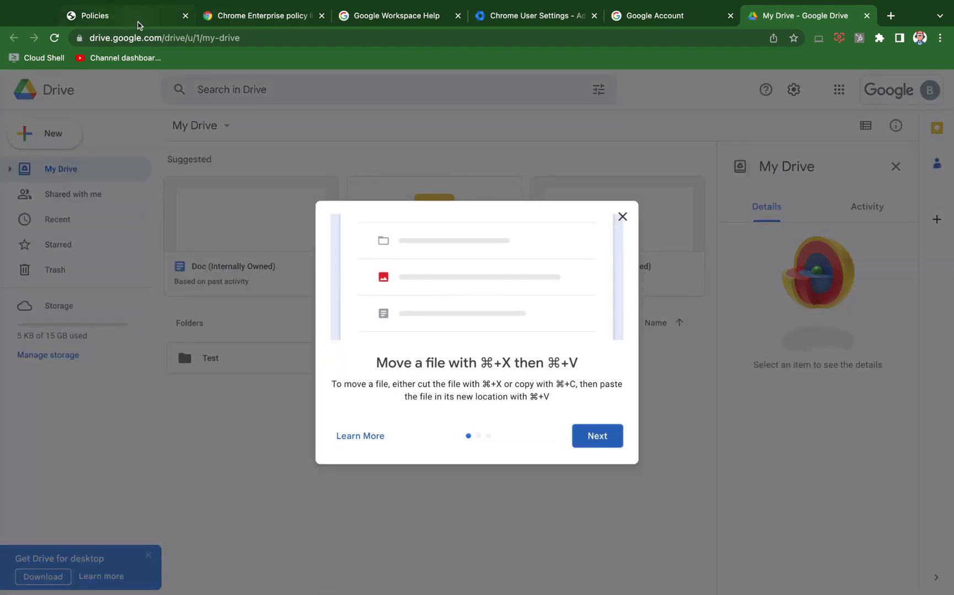
click(137, 19)
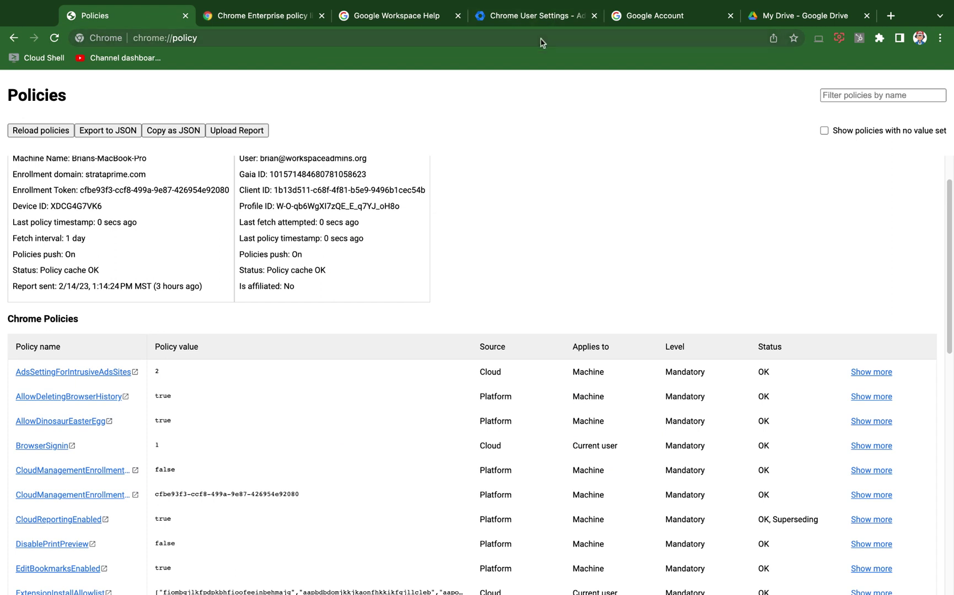
- Limit Sign-in to secondary accounts to the Workspace domain workspaceadmins.org and save
click(546, 22)
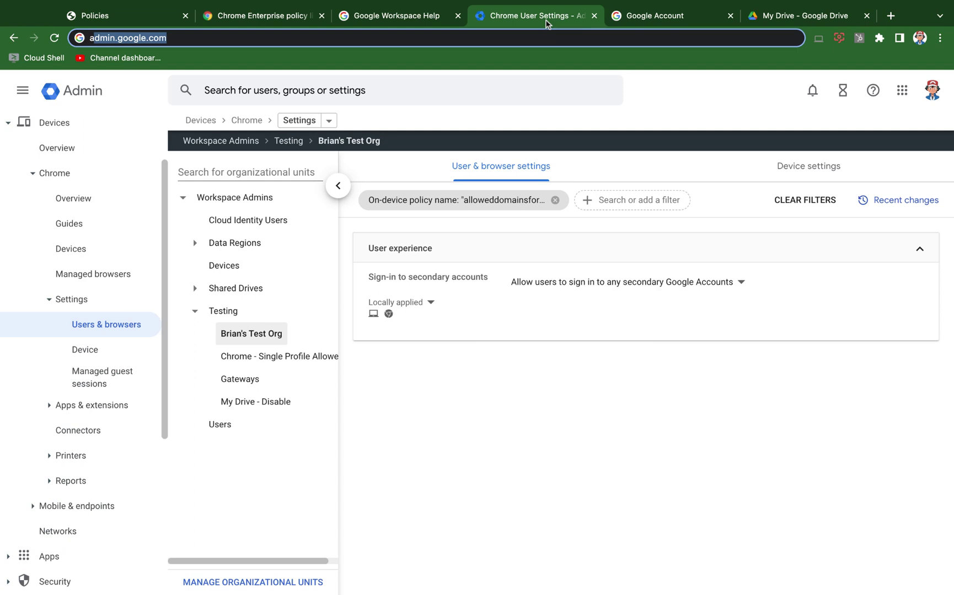
click(568, 283)
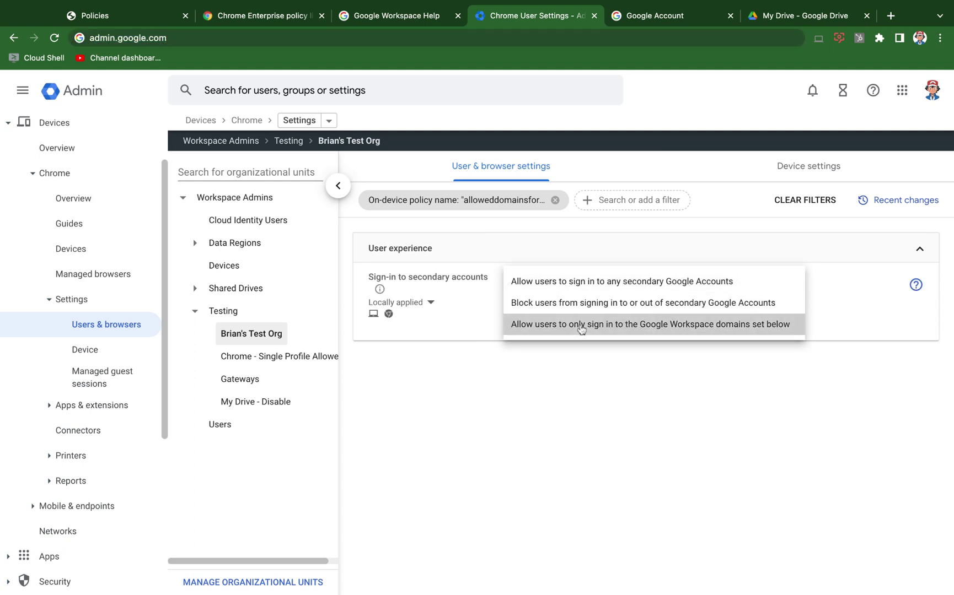
click(581, 325)
triple_click(627, 329)
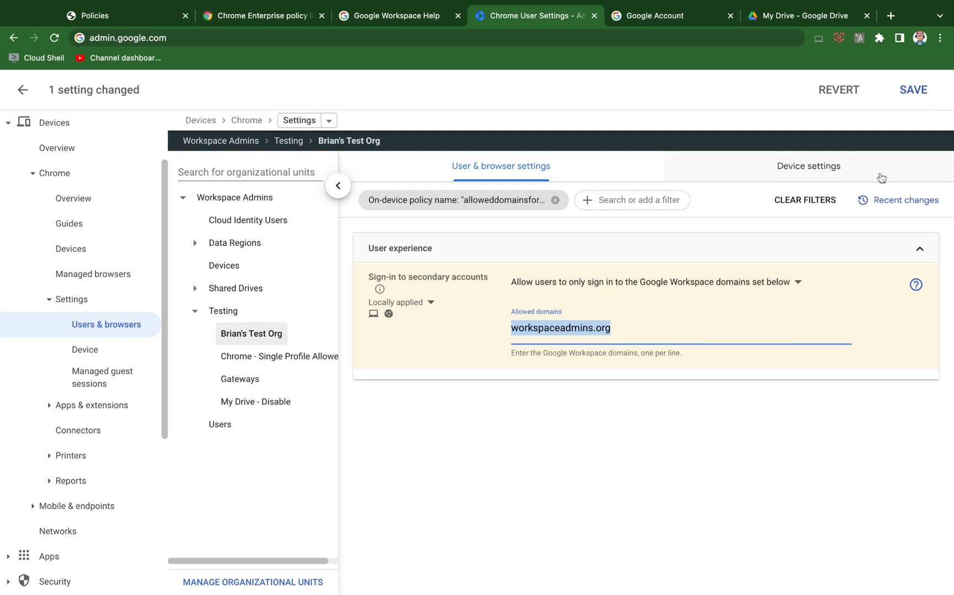
click(920, 93)
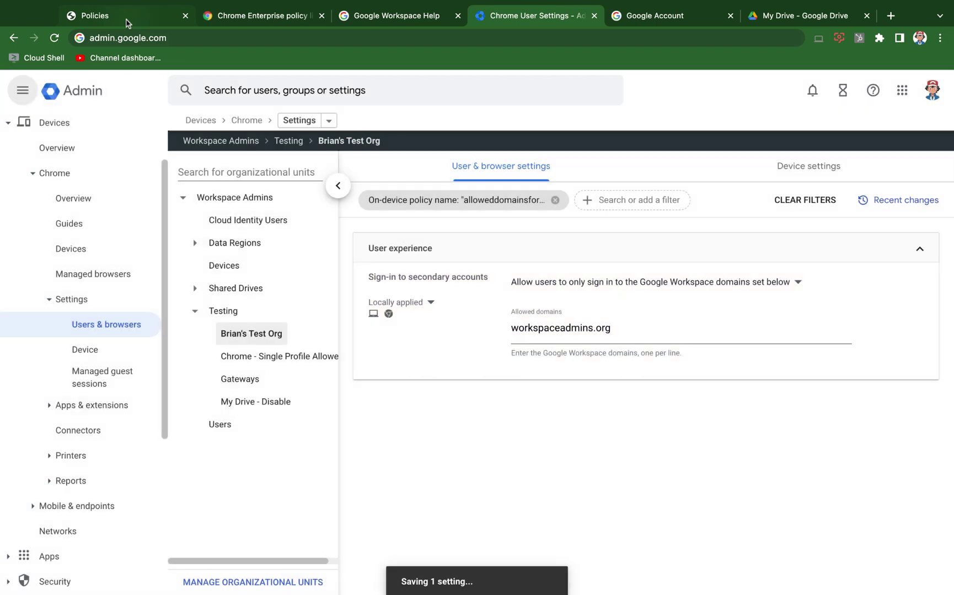
click(127, 16)
- Reload policies and highlight the AllowedDomainsForApps value workspaceadmins.org,gserviceaccount.com
click(35, 131)
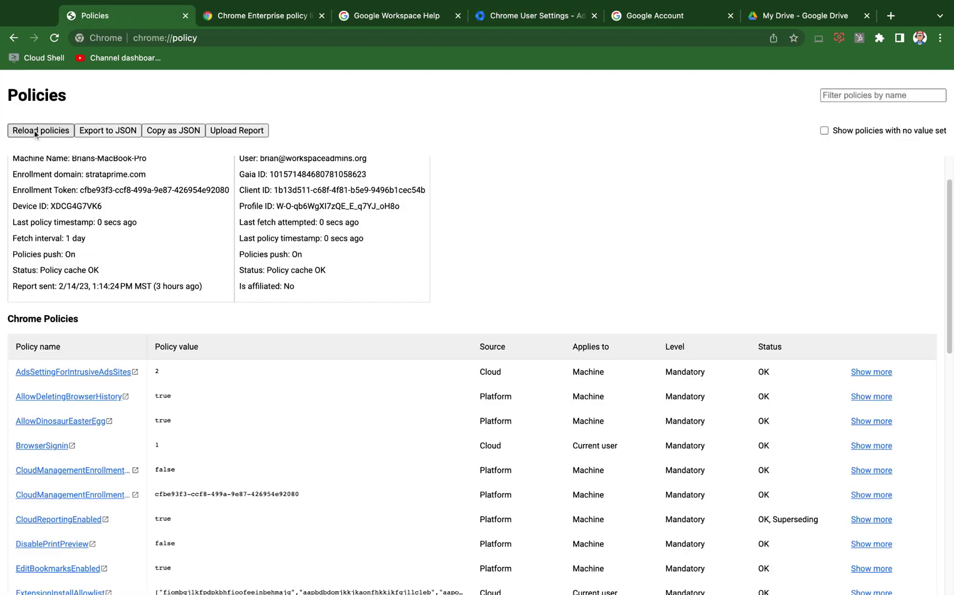
triple_click(320, 447)
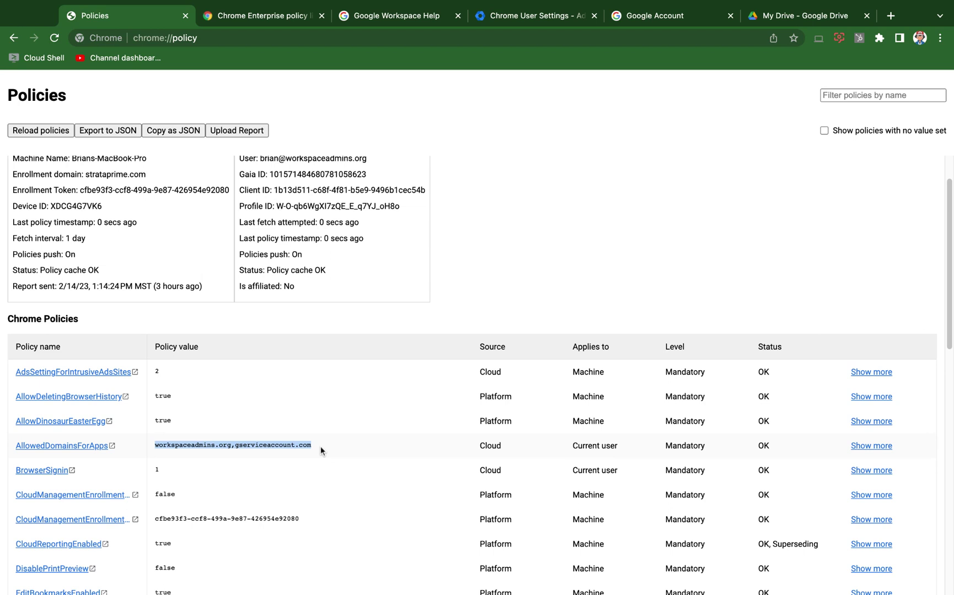
click(321, 447)
triple_click(320, 447)
click(321, 447)
key(shift+Left)
key(shift+Left)
key(shift+Left)
key(shift+Left)
key(shift+Left)
key(shift+Left)
key(shift+Left)
key(shift+Left)
key(shift+Left)
key(shift+Left)
key(shift+Left)
key(shift+Left)
key(shift+Left)
key(shift+Left)
key(shift+Left)
key(shift+Left)
key(shift+Left)
key(shift+Left)
key(shift+Left)
key(shift+Left)
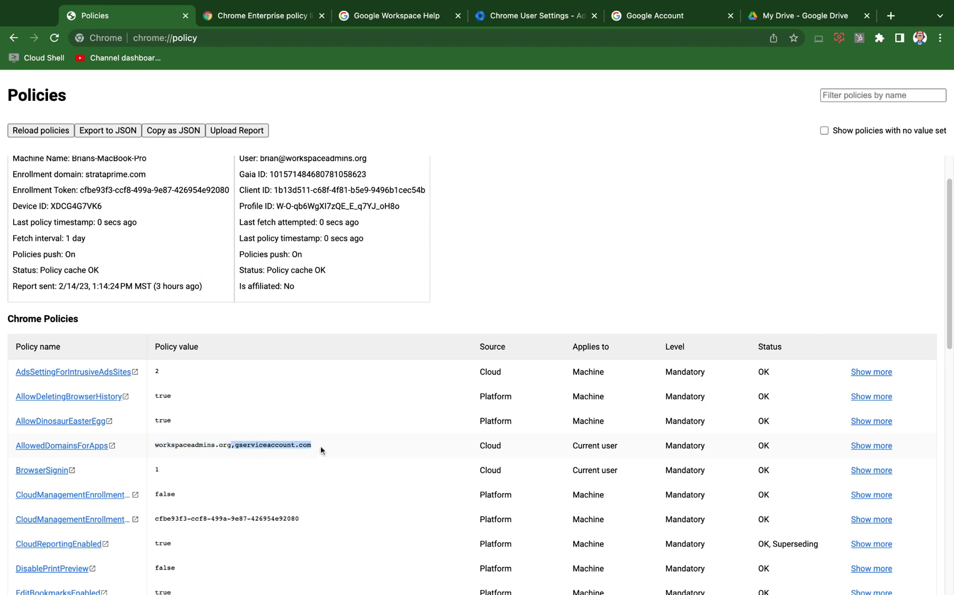
key(shift+Right)
key(shift+Right)
- In My Drive, dismiss the tip and reload to reveal 'This service is not available'
click(792, 15)
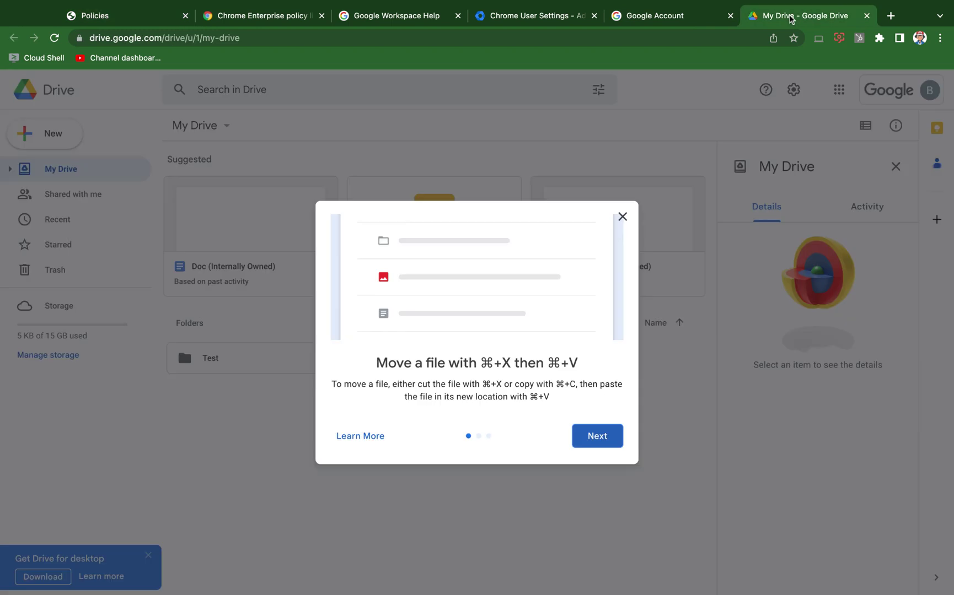
click(622, 217)
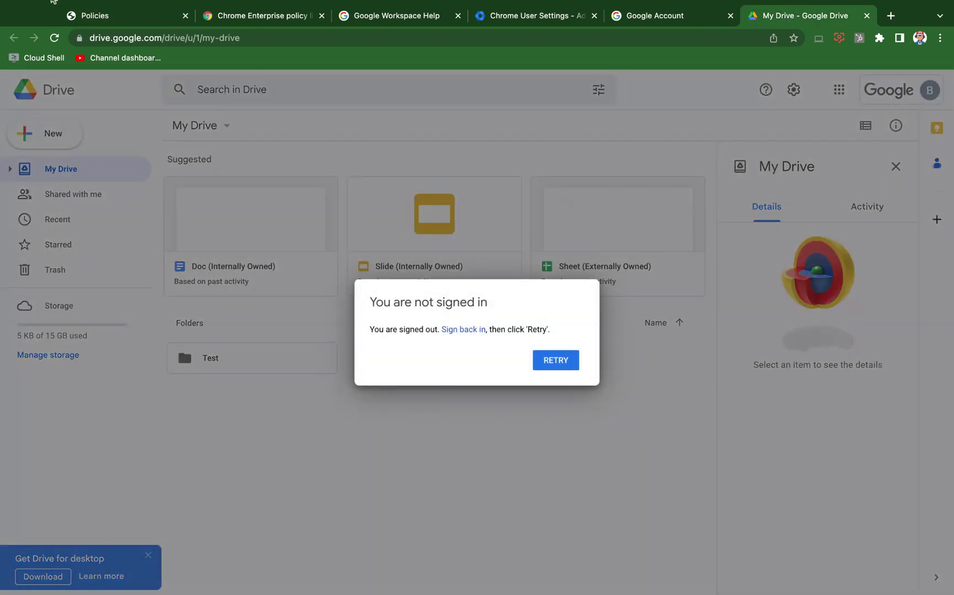
click(54, 38)
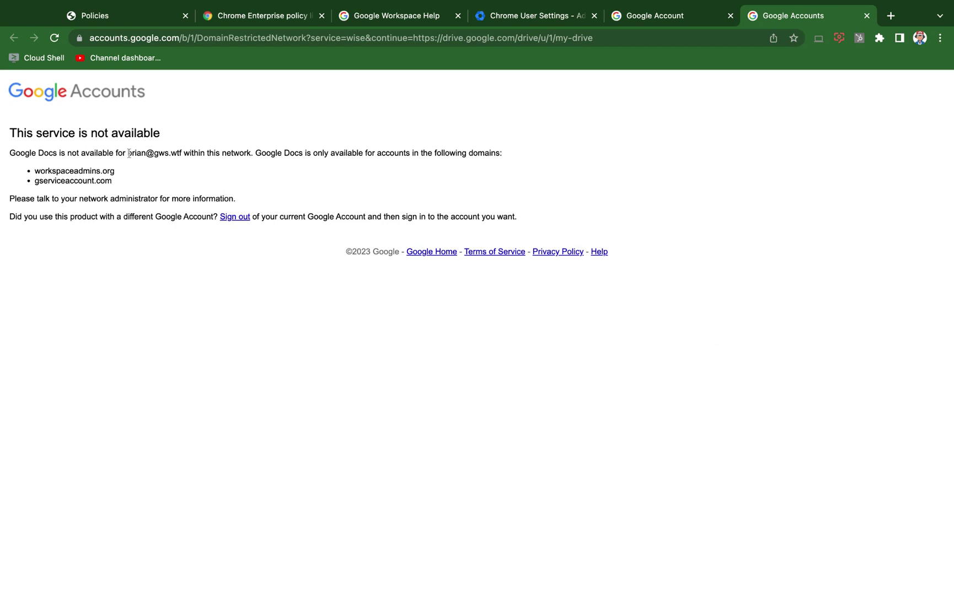
drag(218, 195, 3, 153)
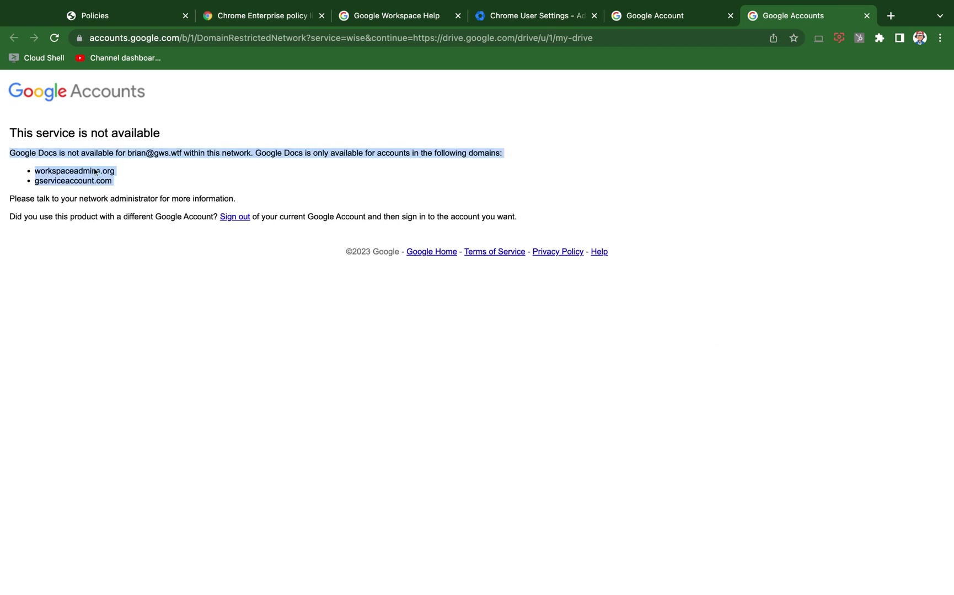
click(237, 183)
- Go to accounts.google.com/accountchooser
click(581, 38)
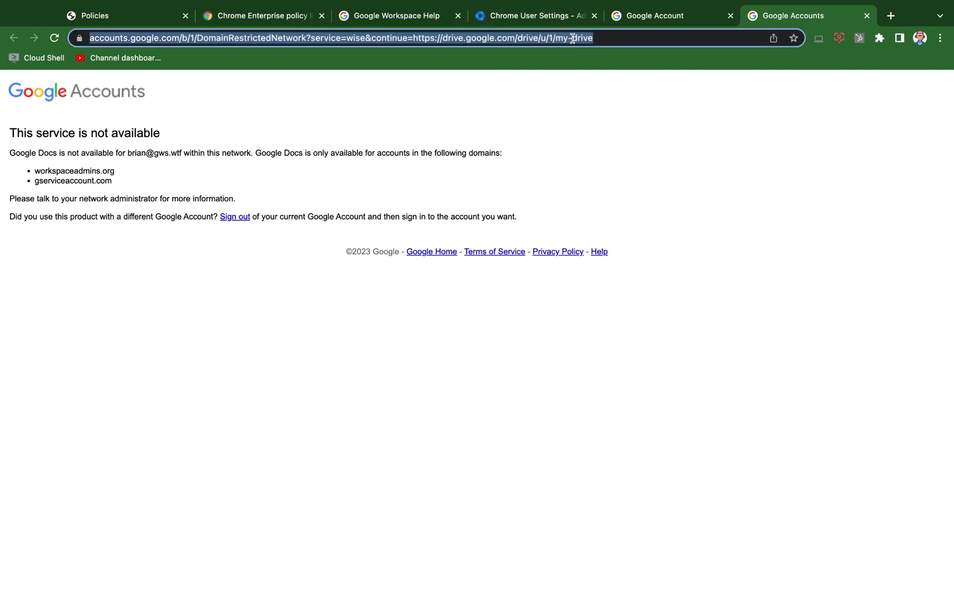
text(accounts.go)
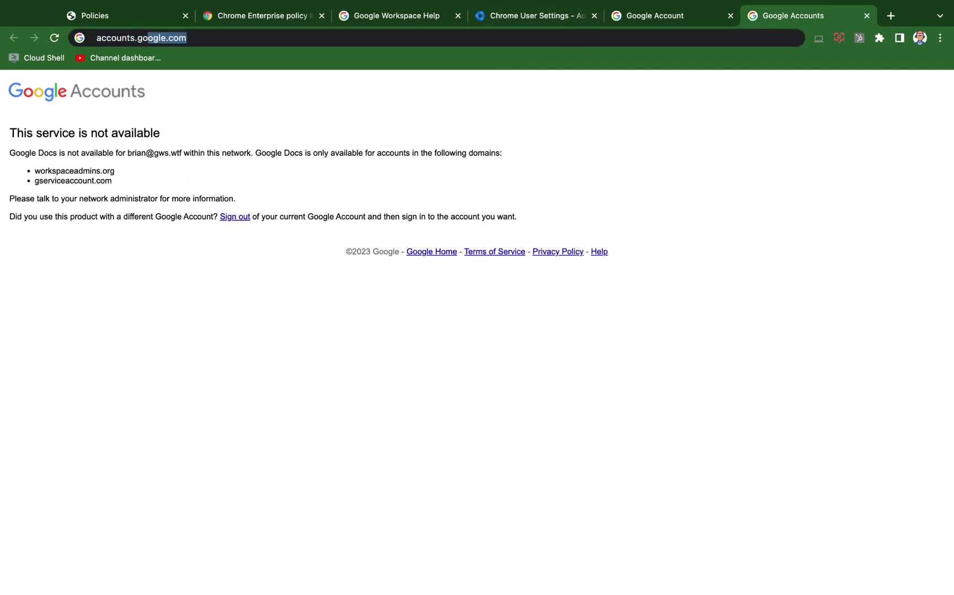
text(ogle.com/accountcho)
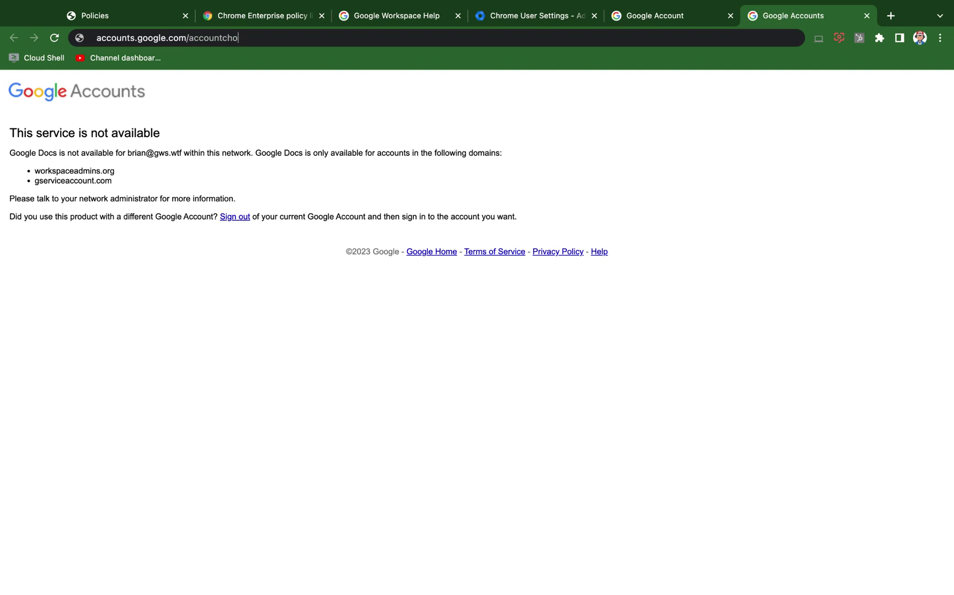
key(Return)
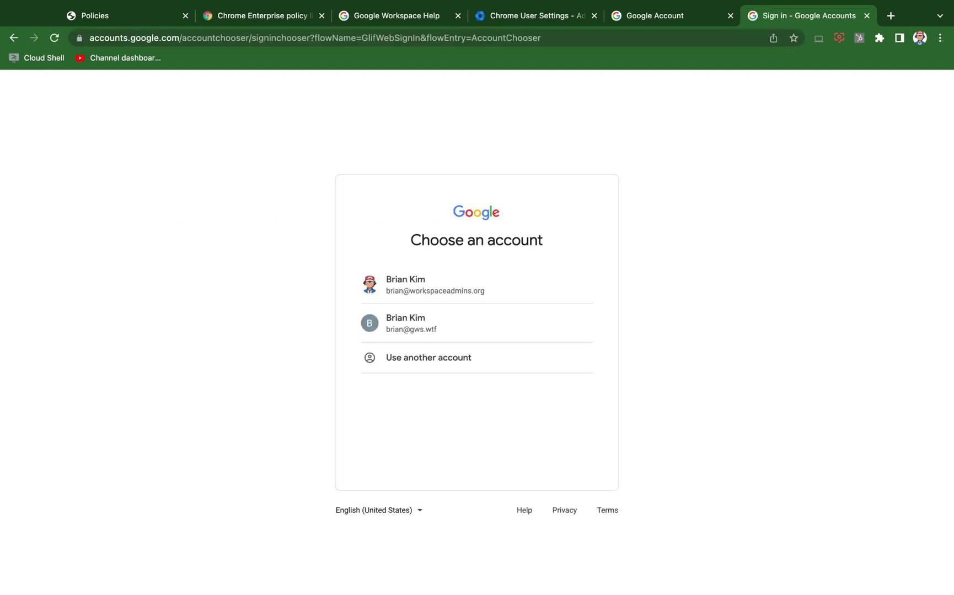
- Try the gws.wtf account from the chooser, go back, and load accounts.google.com/addsession
click(527, 328)
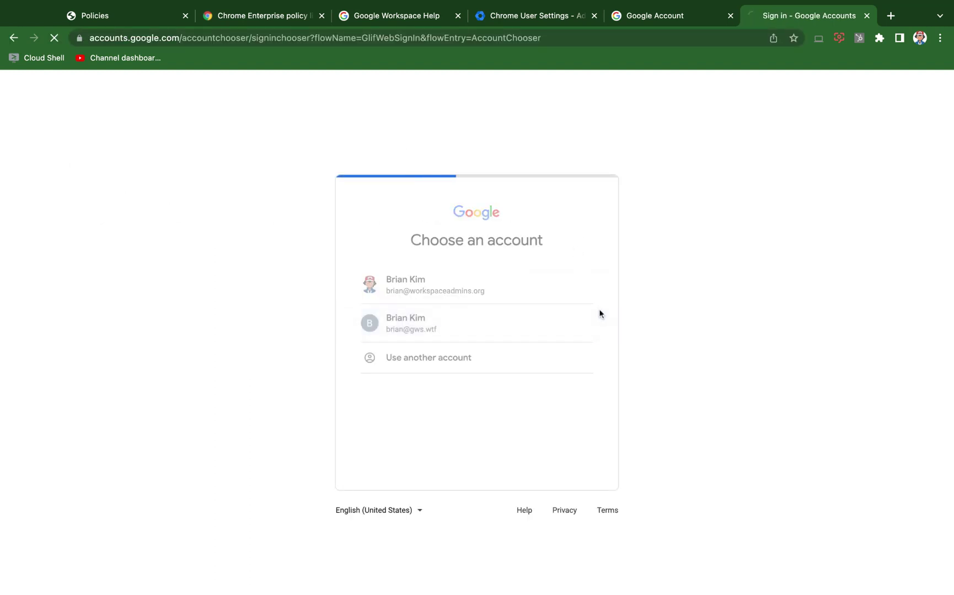
click(14, 39)
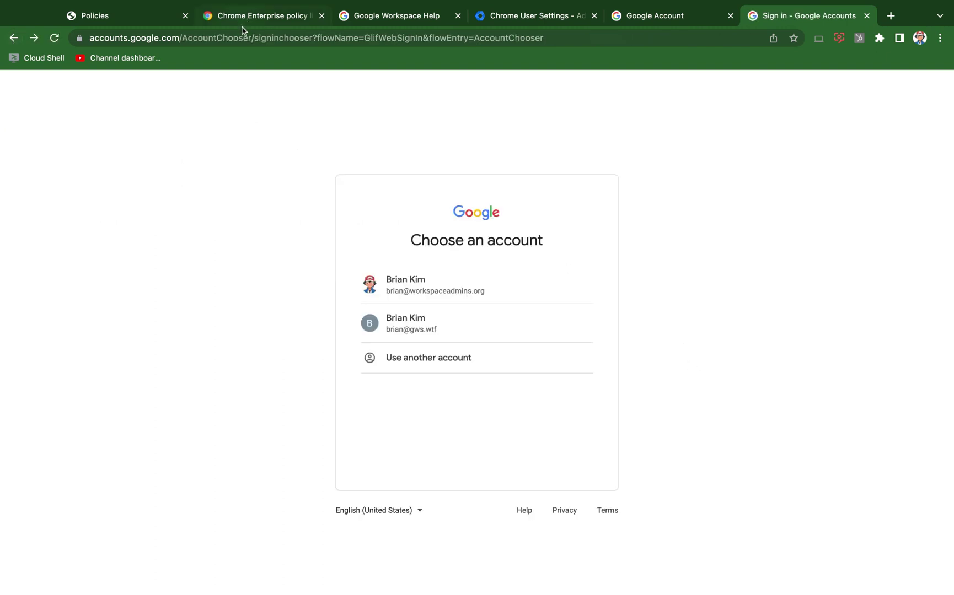
click(172, 39)
text(accounts.goopgle.com)
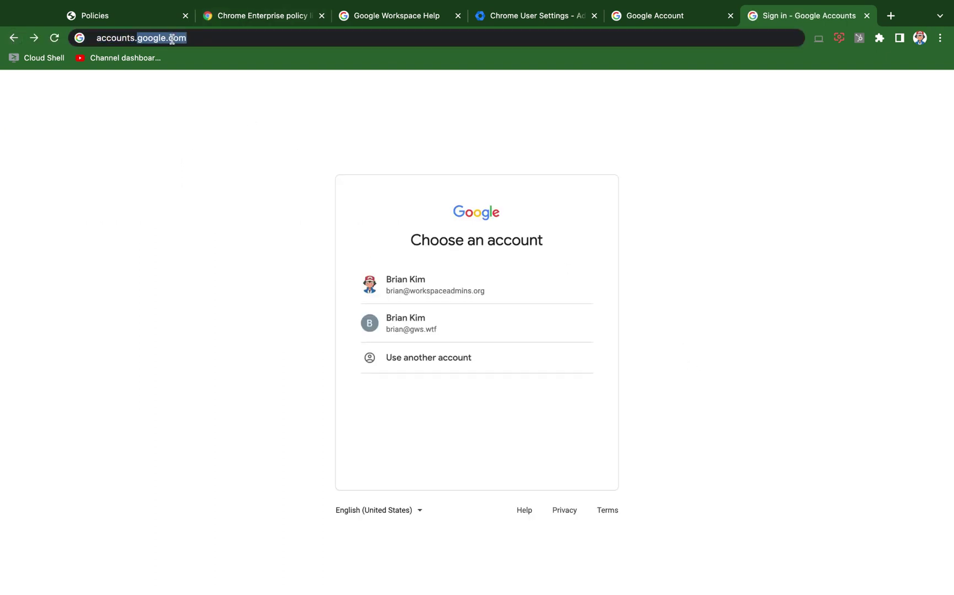
key(BackSpace)
key(BackSpace)
key(BackSpace)
key(BackSpace)
key(BackSpace)
key(BackSpace)
key(BackSpace)
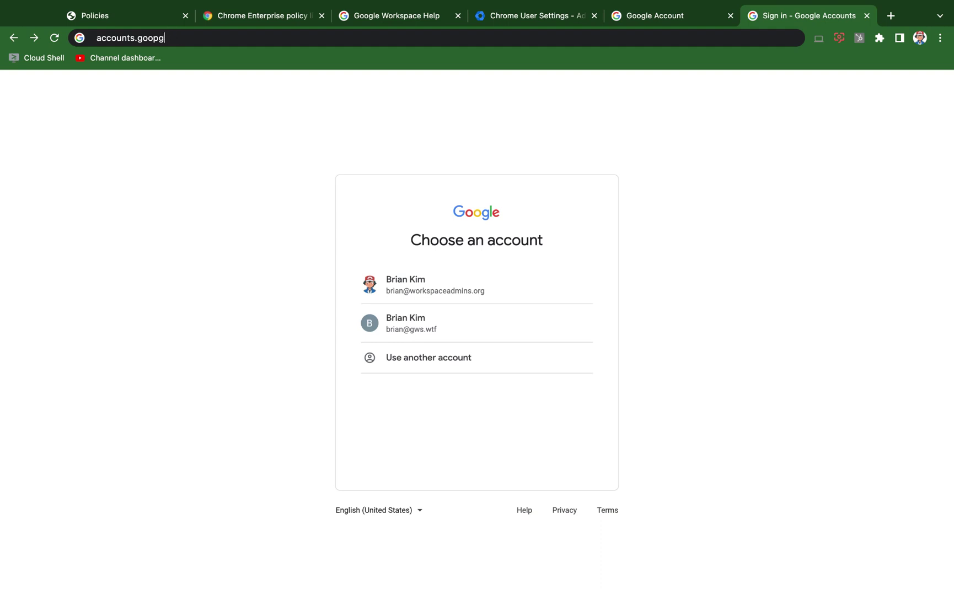
text(gle.com/addsesion)
key(Return)
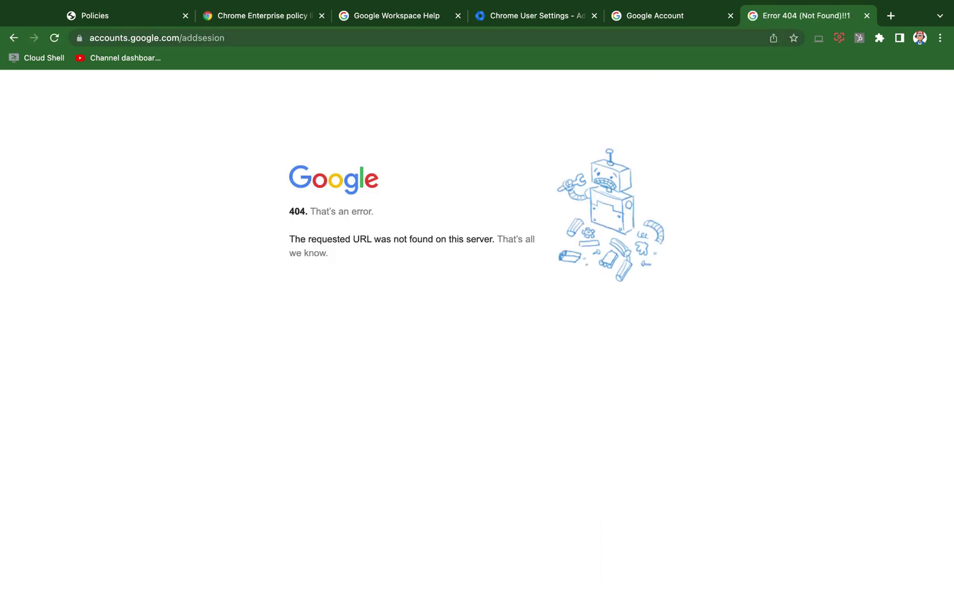
double_click(301, 40)
text(addse)
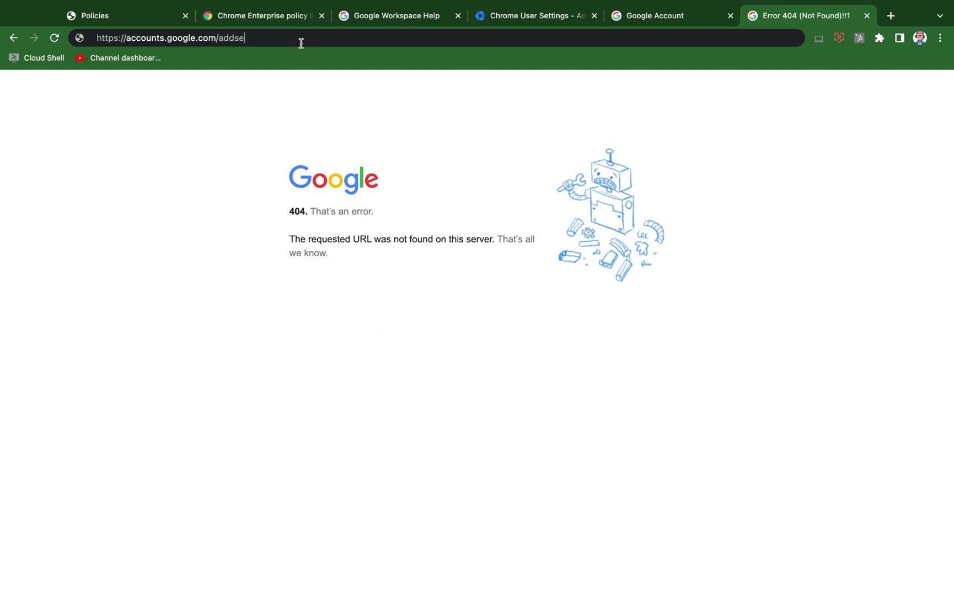
text(ssion)
key(Return)
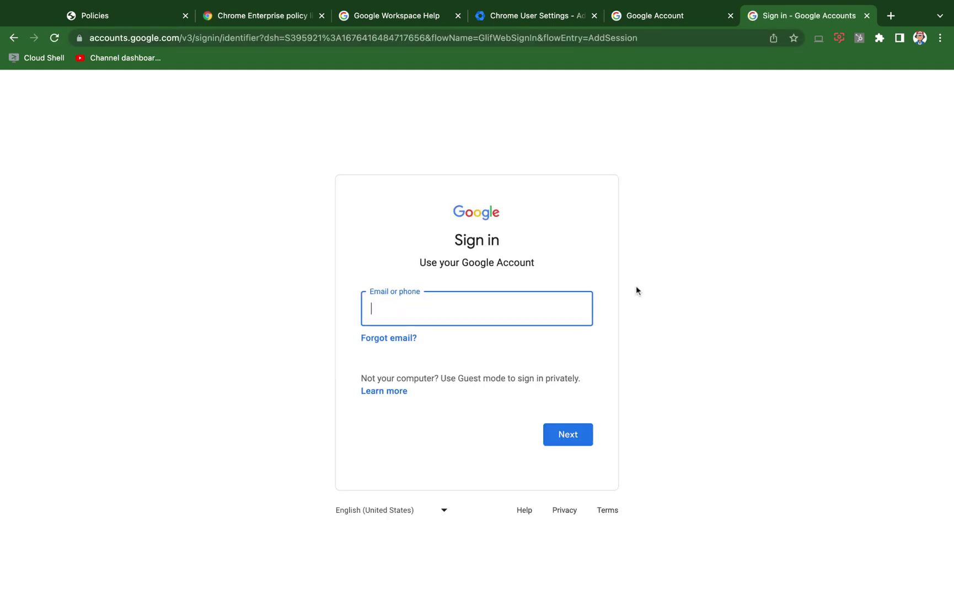
- Enter the personal Gmail address from the autofill suggestion and submit it for sign-in
key(Down)
key(Return)
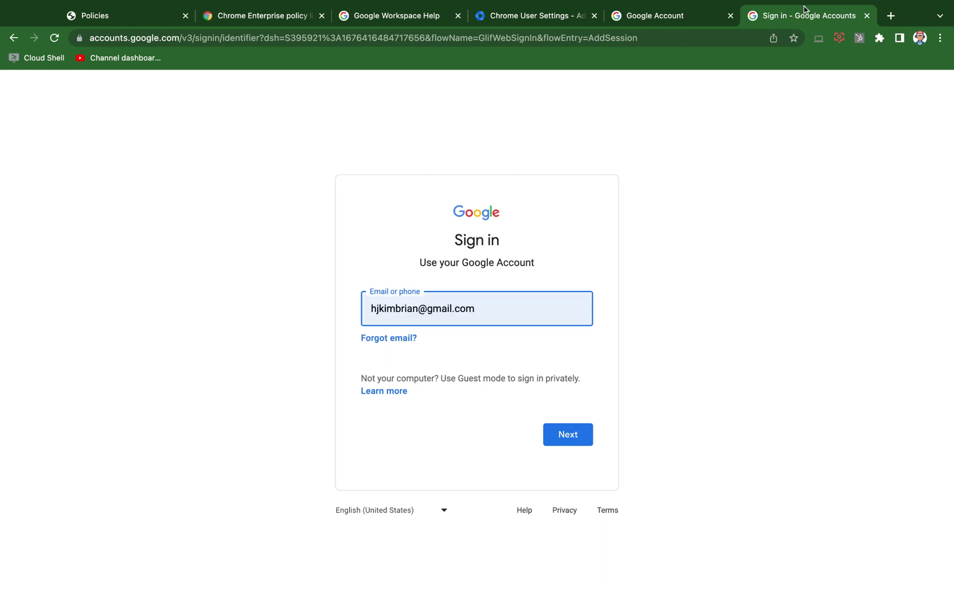
click(567, 438)
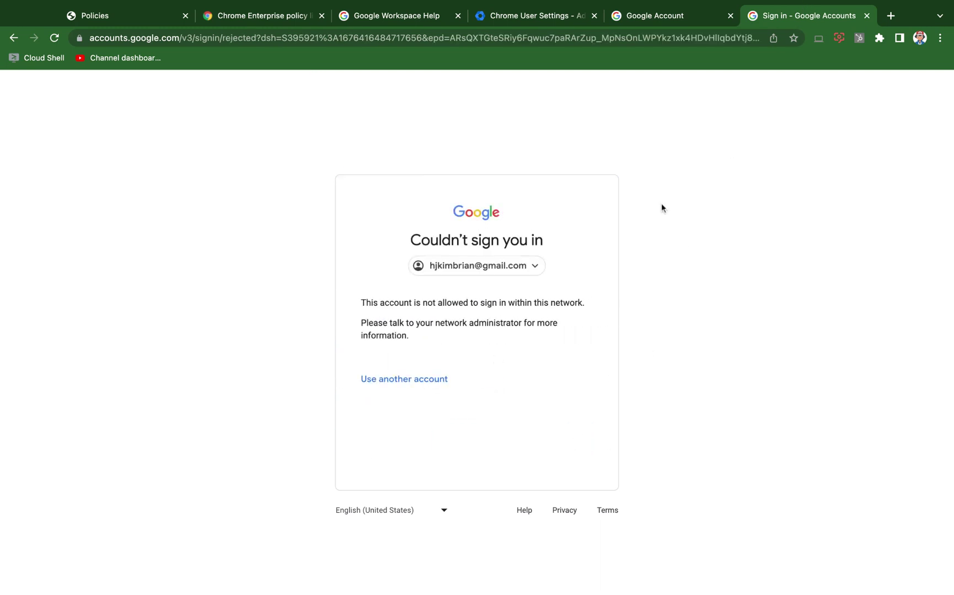